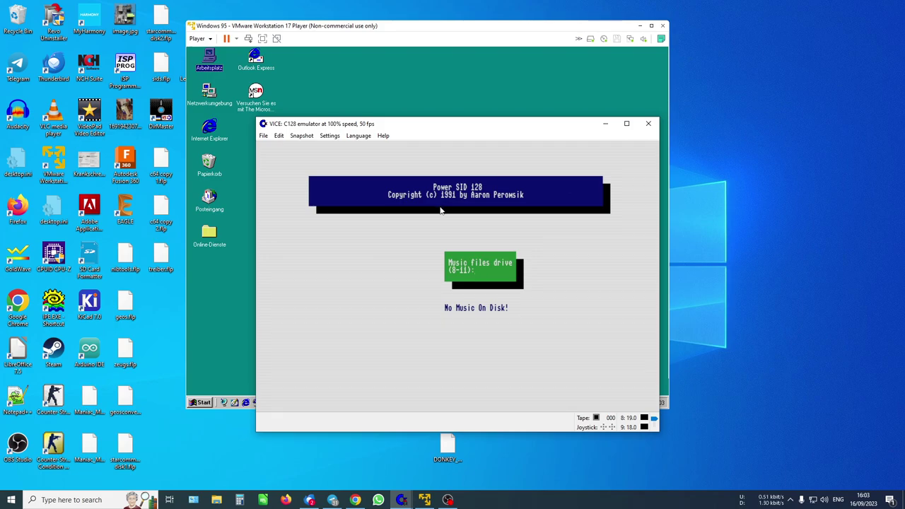
Soft-reset the emulated C128 to return to the BASIC prompt.
{"action": "left_click", "coordinate": [264, 136]}
{"action": "mouse_move", "coordinate": [282, 300]}
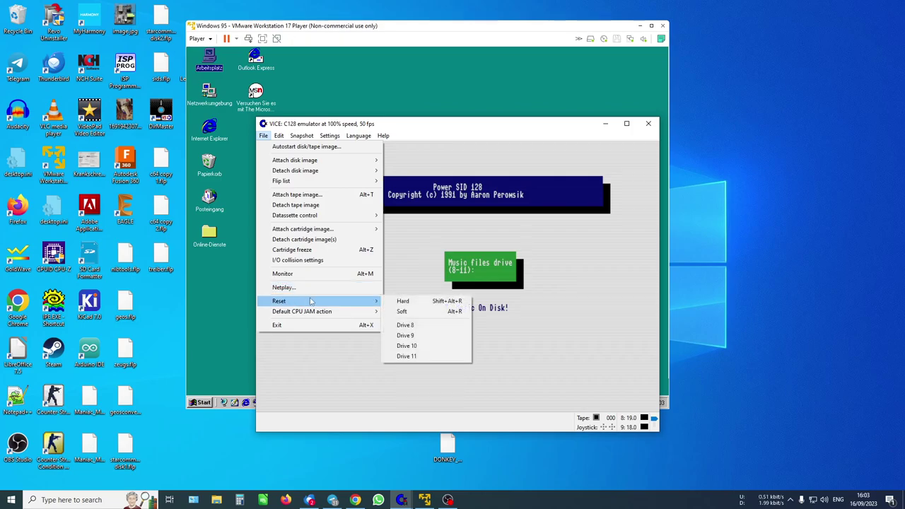
{"action": "left_click", "coordinate": [399, 311]}
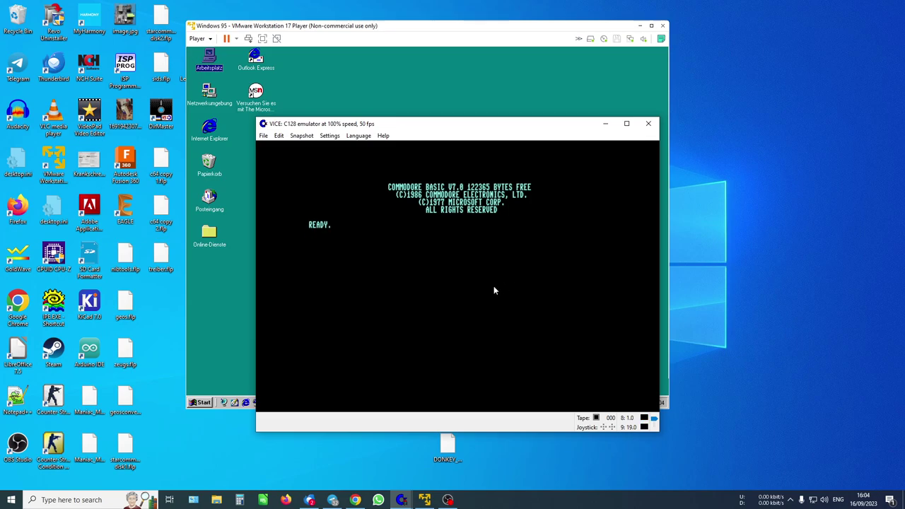
Load the directory of the disk in drive 8 with LOAD"$",8 and list it.
{"action": "type", "text": "OAD\"$\""}
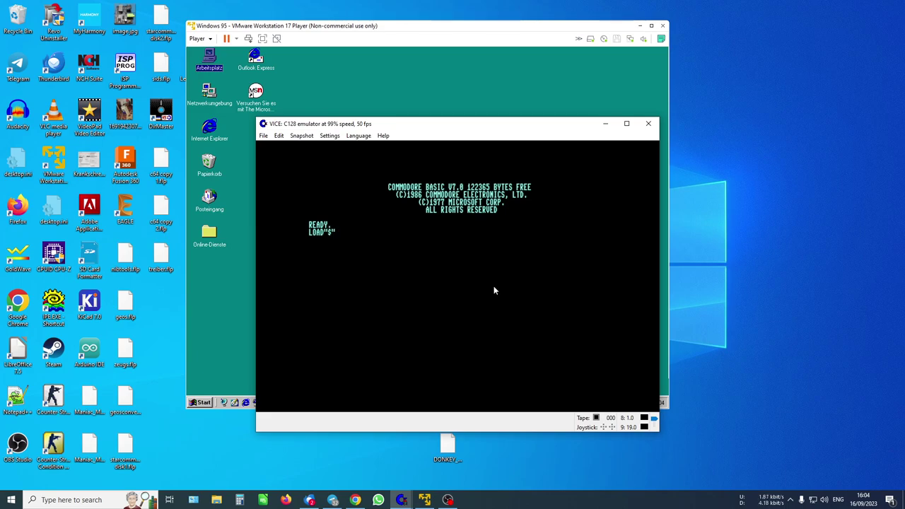
{"action": "type", "text": ",8"}
{"action": "key", "text": "Return"}
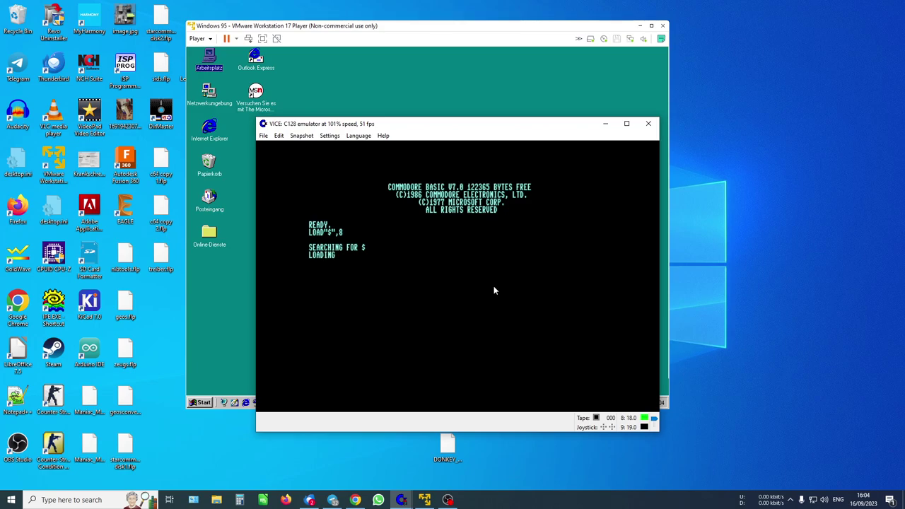
{"action": "type", "text": "LIST"}
{"action": "key", "text": "Return"}
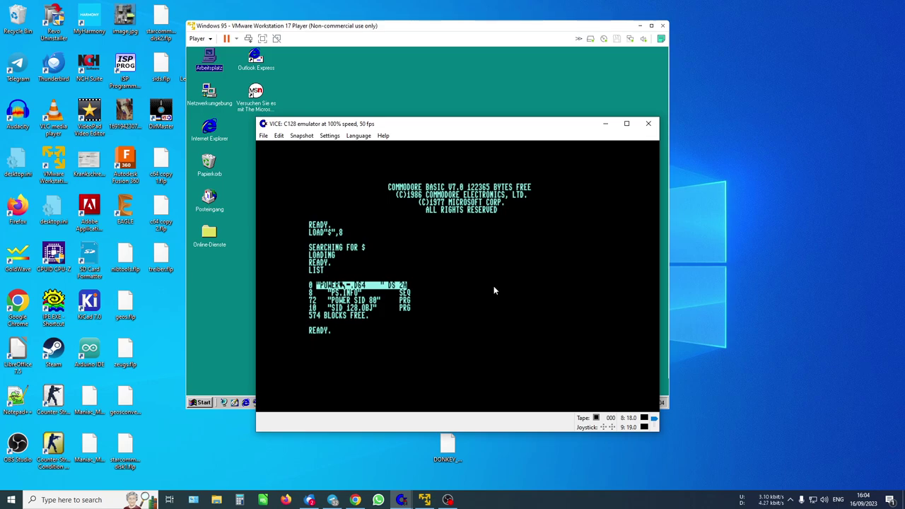
Load the program "POWER SID 80" from drive 8 by reusing its directory line, and run it.
{"action": "key", "text": "Up"}
{"action": "key", "text": "Up"}
{"action": "key", "text": "Up"}
{"action": "key", "text": "Up"}
{"action": "type", "text": "LOAD"}
{"action": "key", "text": "Right"}
{"action": "key", "text": "Right"}
{"action": "key", "text": "Right"}
{"action": "key", "text": "Right"}
{"action": "key", "text": "Right"}
{"action": "key", "text": "Right"}
{"action": "key", "text": "Right"}
{"action": "key", "text": "Right"}
{"action": "type", "text": ",8"}
{"action": "key", "text": "Return"}
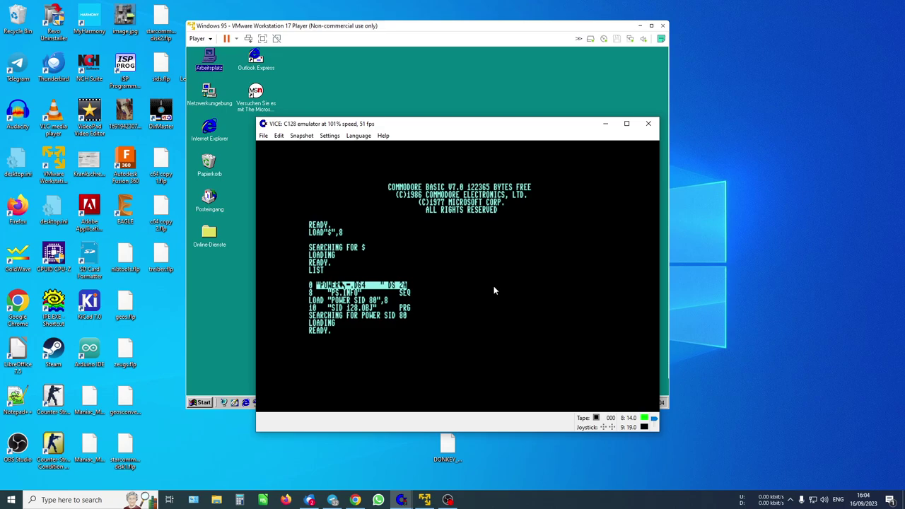
{"action": "type", "text": "RUN"}
{"action": "key", "text": "Return"}
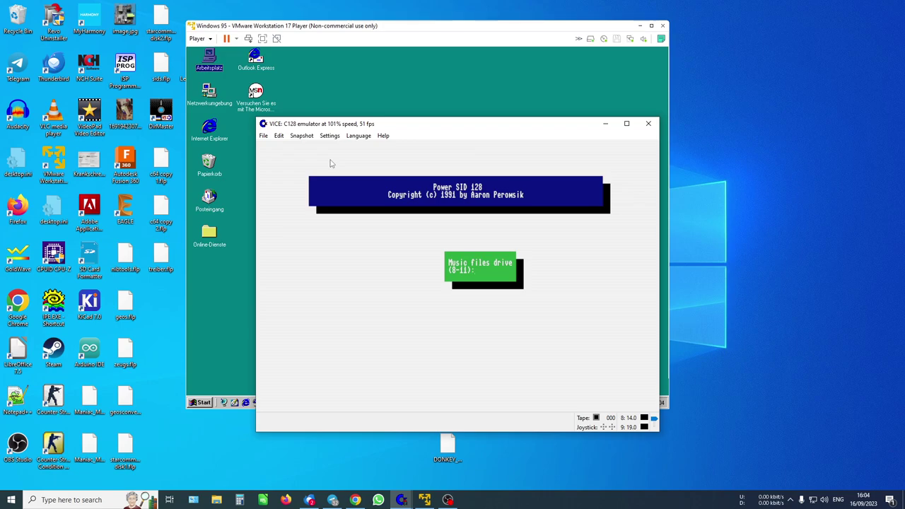
Switch to the Windows 95 virtual machine, start 64copy from C:\Eigene Dateien\64cp445 and maximize its window.
{"action": "left_click", "coordinate": [392, 89]}
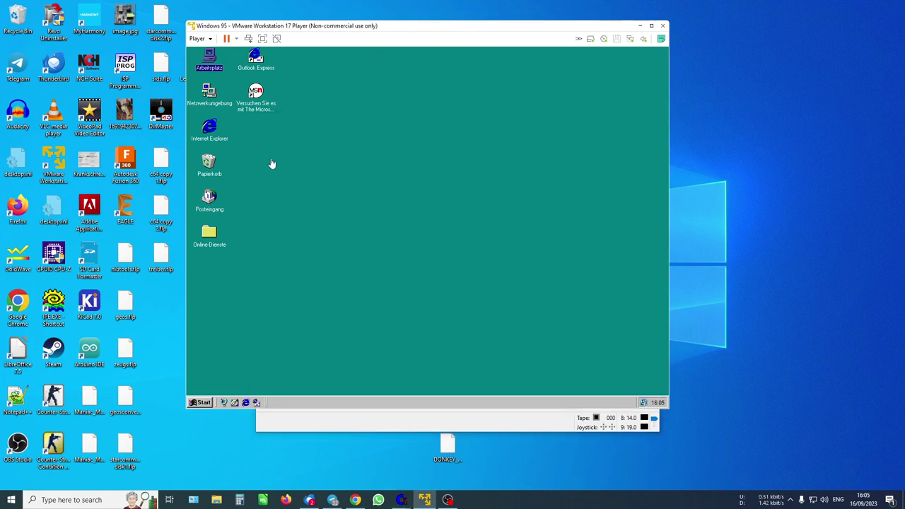
{"action": "left_click", "coordinate": [223, 51]}
{"action": "double_click", "coordinate": [216, 61]}
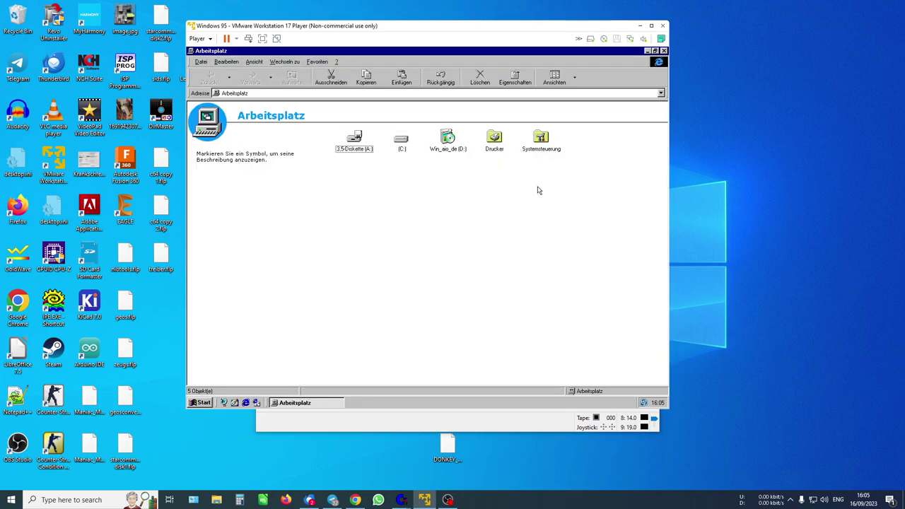
{"action": "double_click", "coordinate": [403, 143]}
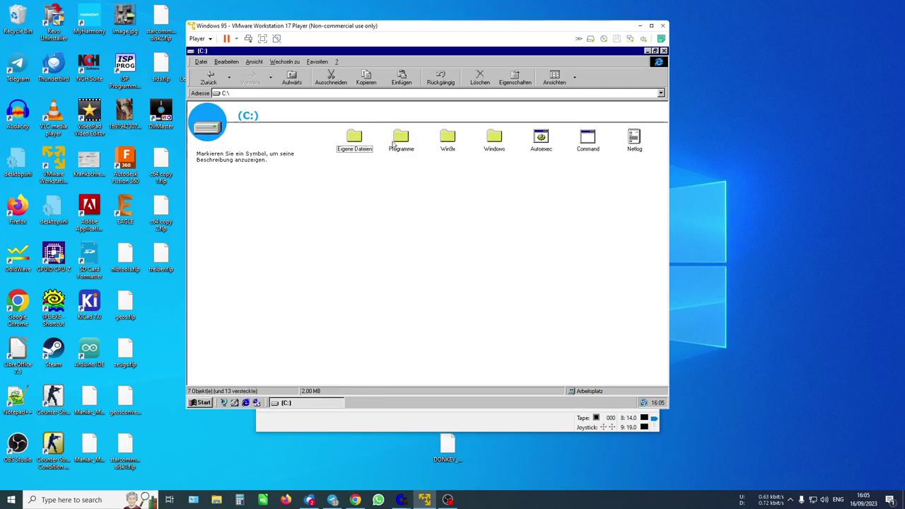
{"action": "double_click", "coordinate": [355, 144]}
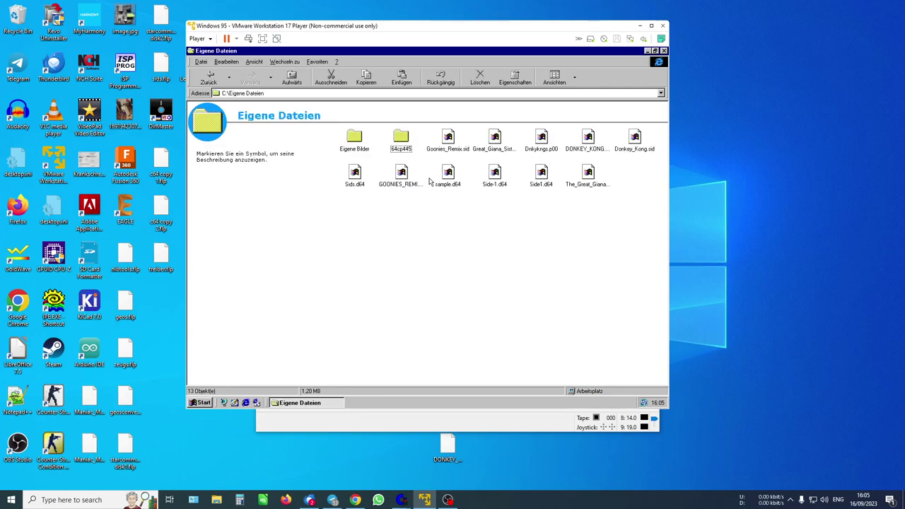
{"action": "double_click", "coordinate": [407, 147]}
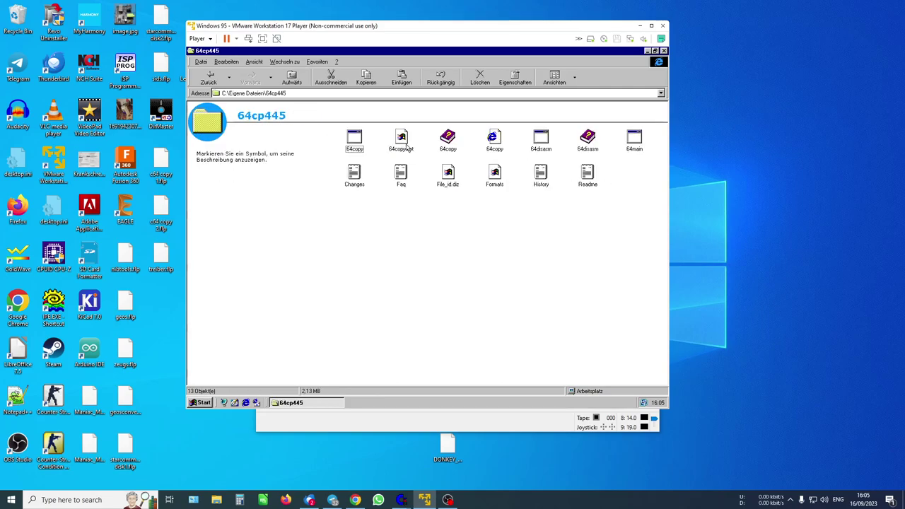
{"action": "double_click", "coordinate": [346, 148]}
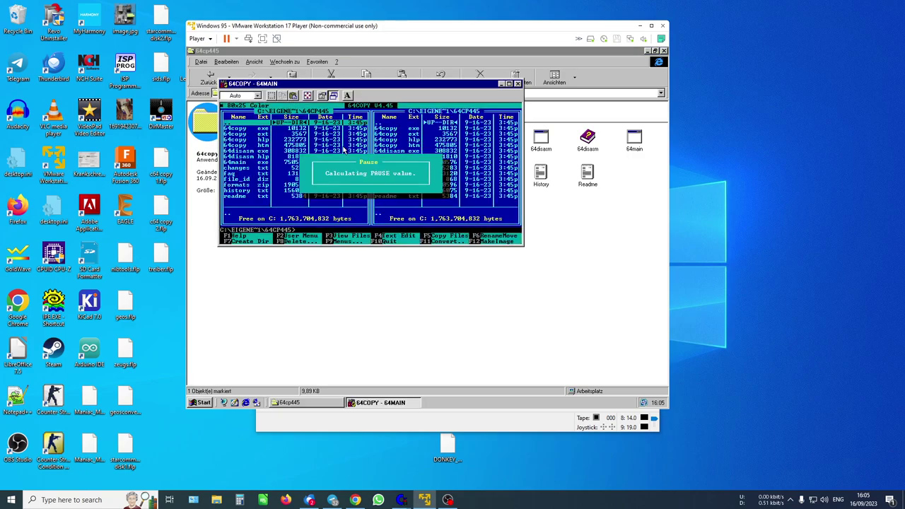
{"action": "left_click", "coordinate": [508, 85]}
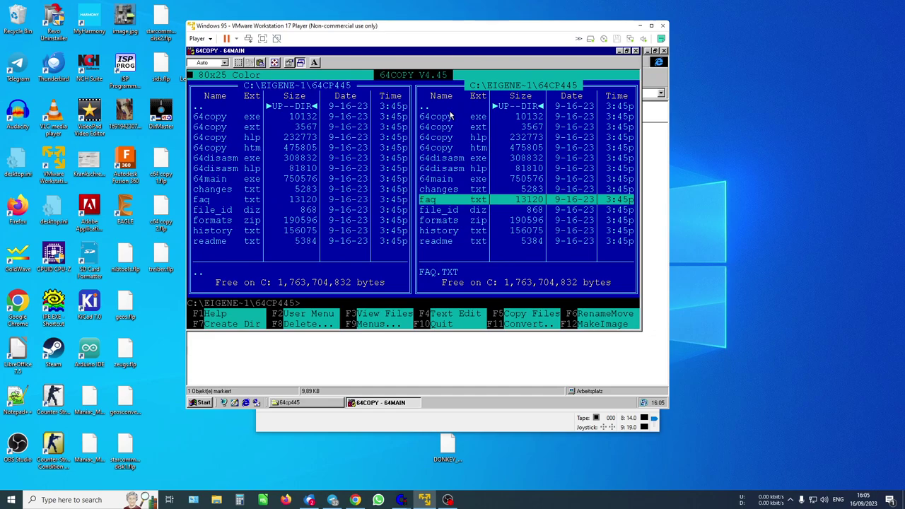
Go up to the parent folder in 64COPY, browse its SID files and open the disk image sids.d64.
{"action": "double_click", "coordinate": [450, 107]}
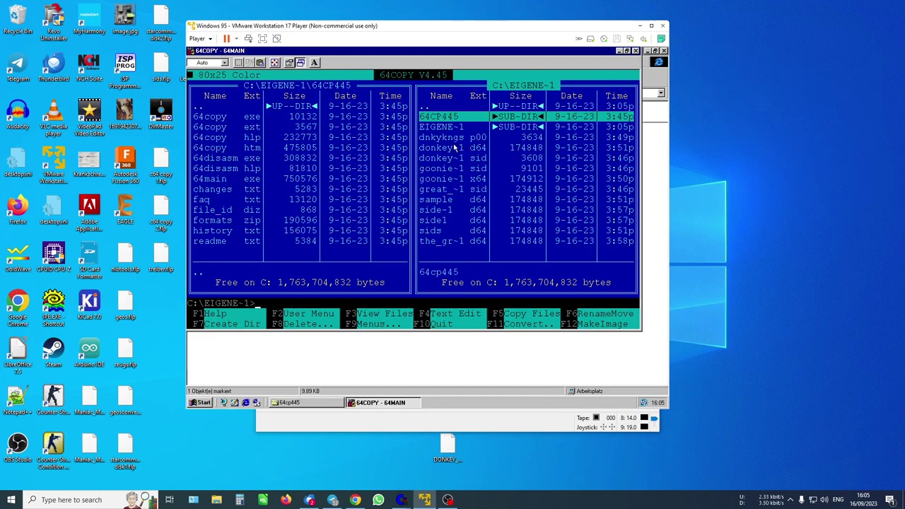
{"action": "left_click", "coordinate": [448, 157]}
{"action": "left_click", "coordinate": [445, 178]}
{"action": "left_click", "coordinate": [444, 170]}
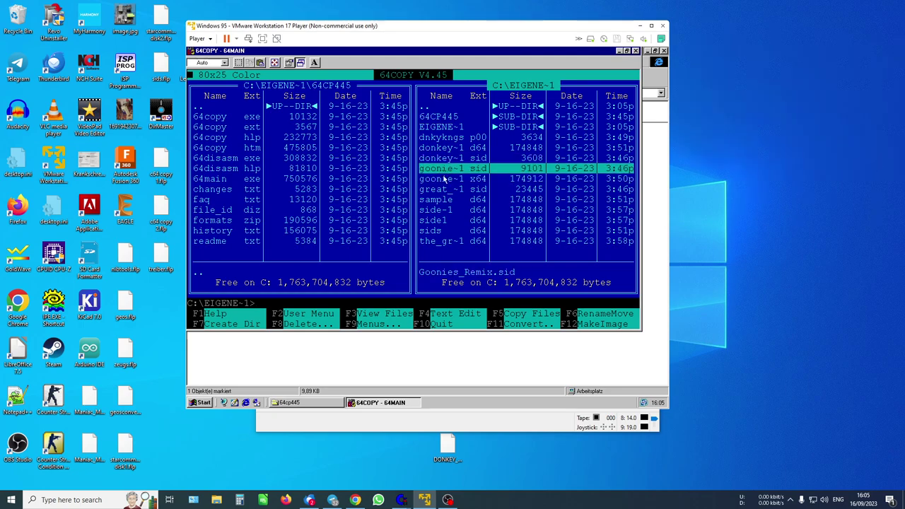
{"action": "left_click", "coordinate": [440, 189]}
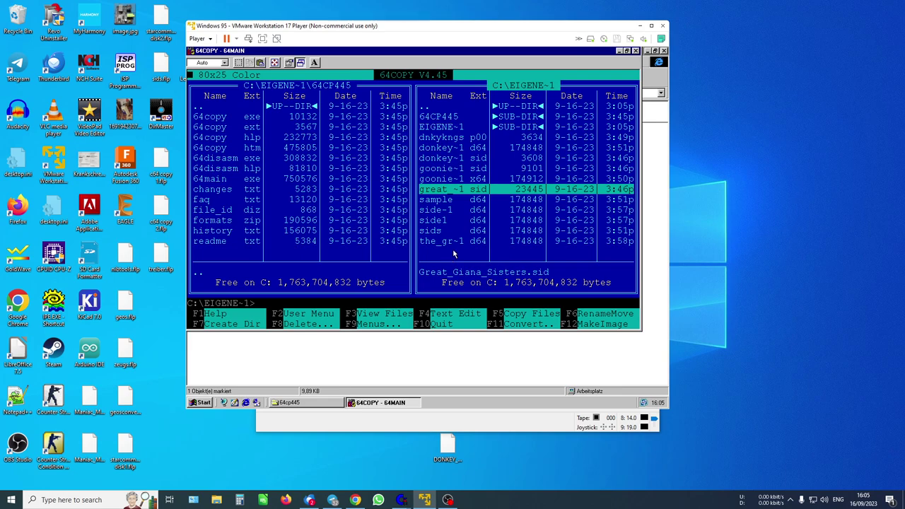
{"action": "left_click", "coordinate": [439, 231]}
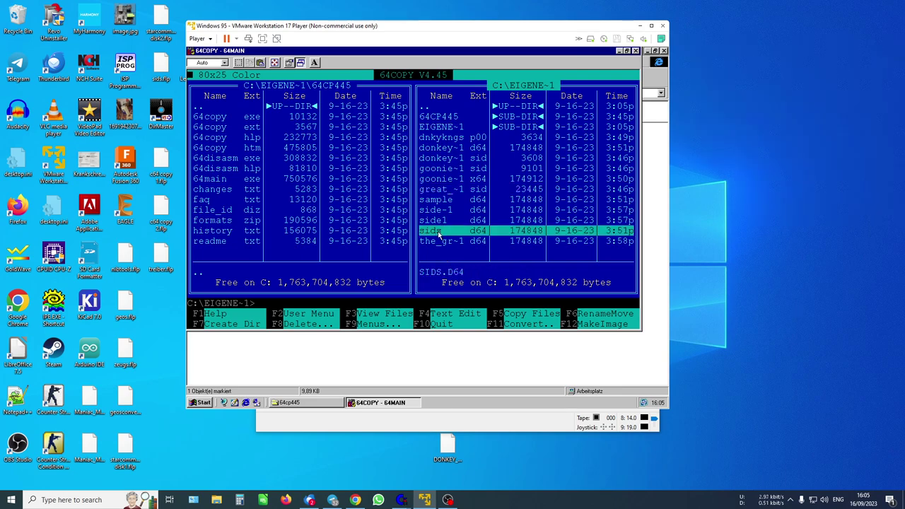
{"action": "double_click", "coordinate": [439, 232]}
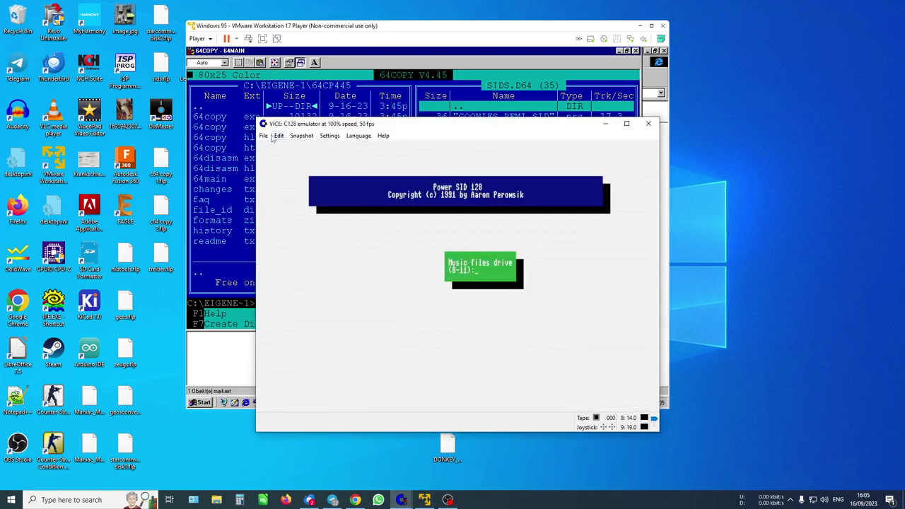
Switch to the VICE C128 emulator and attach the disk image GOONIES_REMI.SID.x64 from the Desktop to drive 9.
{"action": "left_click", "coordinate": [264, 135]}
{"action": "mouse_move", "coordinate": [360, 161]}
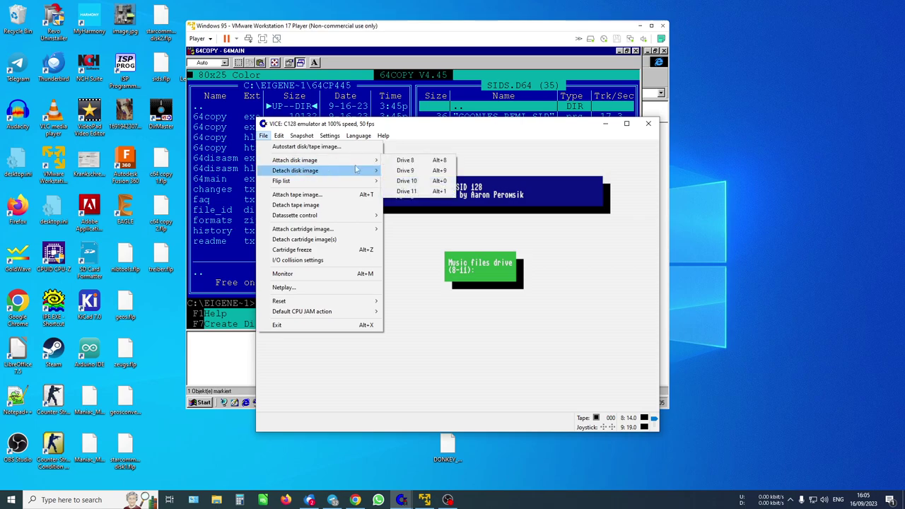
{"action": "left_click", "coordinate": [418, 174]}
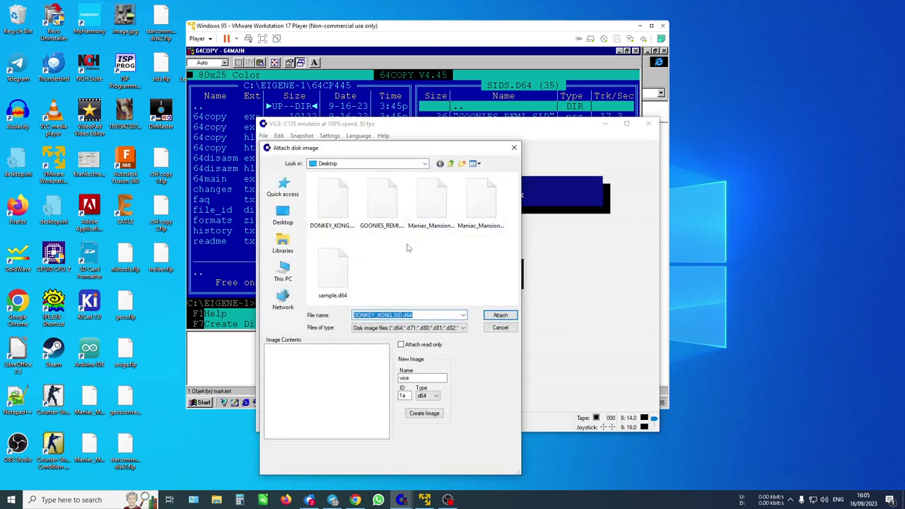
{"action": "left_click", "coordinate": [391, 210]}
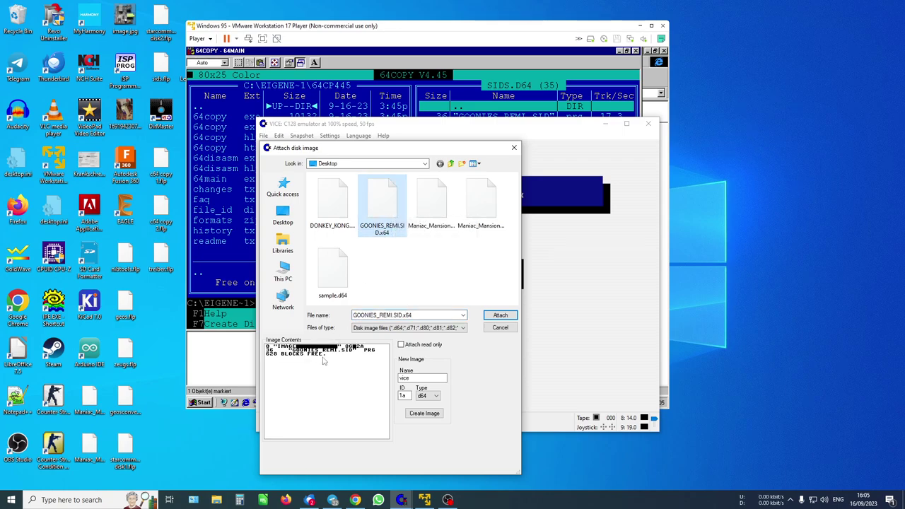
{"action": "double_click", "coordinate": [381, 217]}
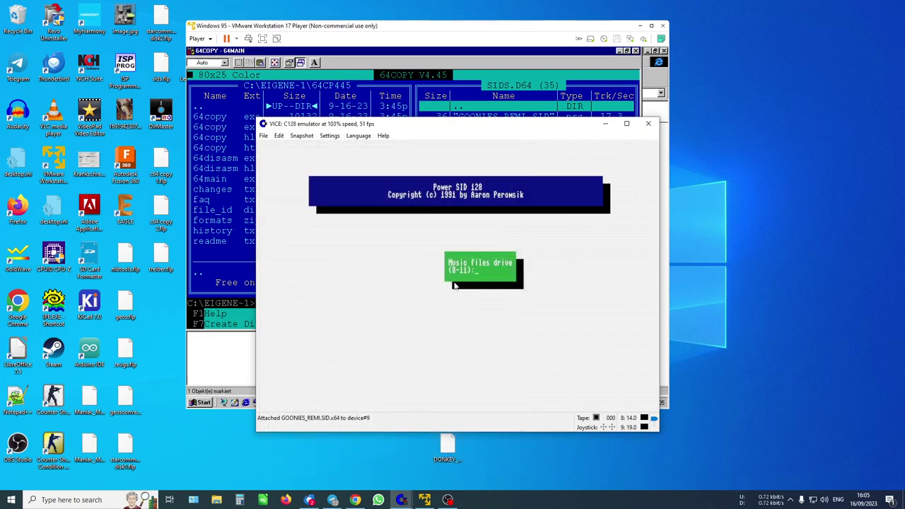
Set the Power SID music files drive to 9 and have it read the inserted disk.
{"action": "type", "text": "9"}
{"action": "key", "text": "Return"}
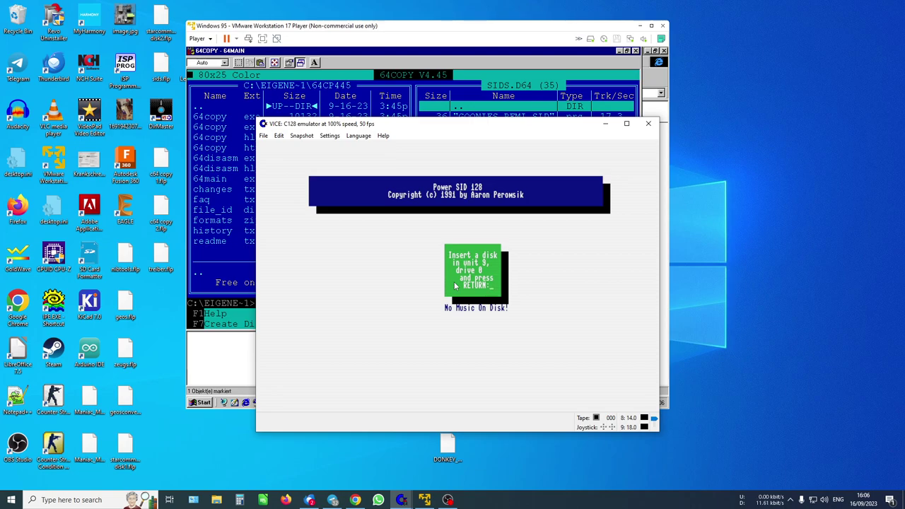
{"action": "key", "text": "Return"}
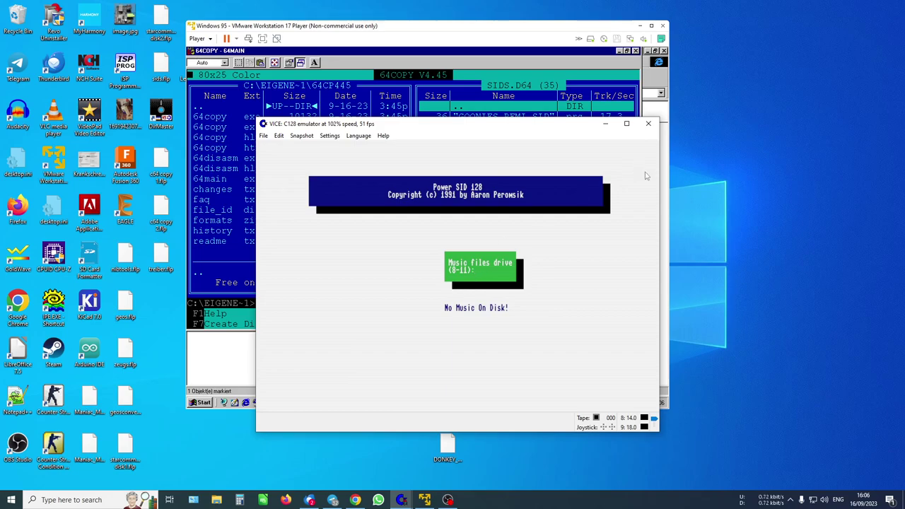
Switch to the Windows 95 virtual machine, force-quit 64COPY and close the 64cp445 folder window.
{"action": "left_click", "coordinate": [571, 56]}
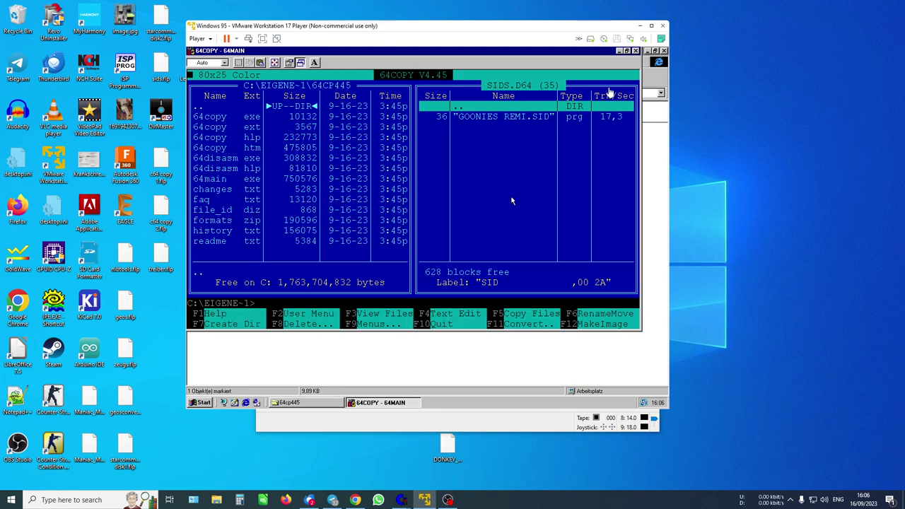
{"action": "left_click", "coordinate": [635, 53]}
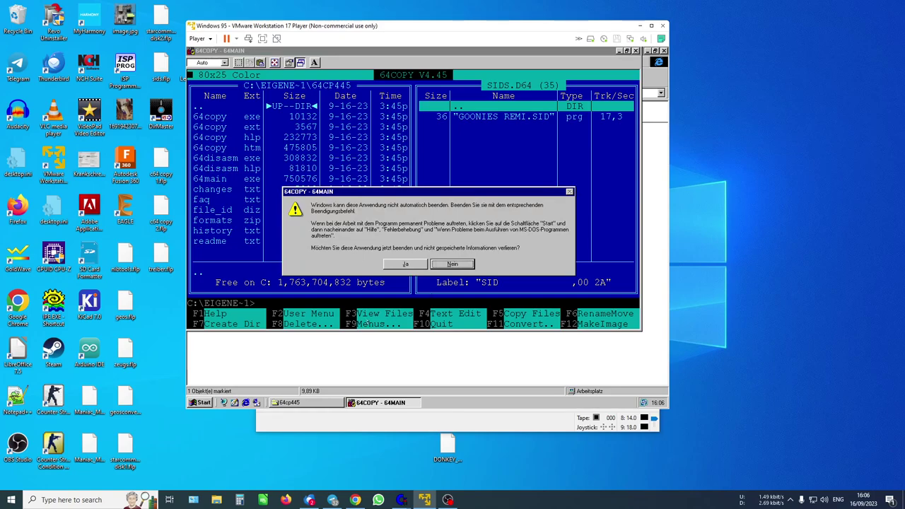
{"action": "left_click", "coordinate": [404, 264]}
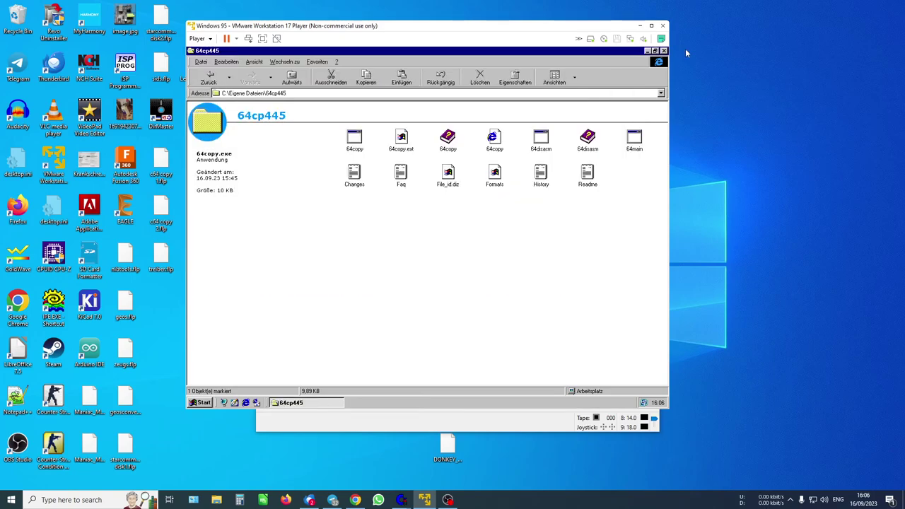
{"action": "left_click", "coordinate": [664, 51]}
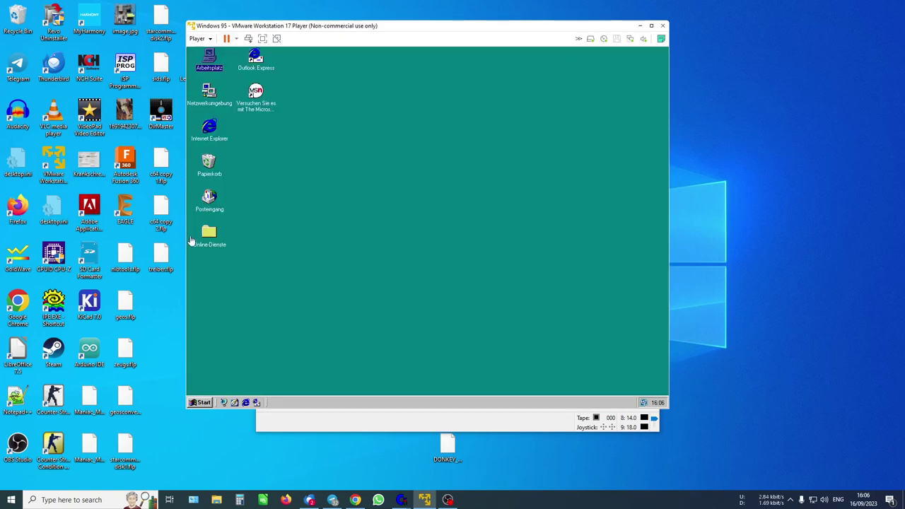
Shut down Windows 95 using the Herunterfahren option.
{"action": "left_click", "coordinate": [198, 401]}
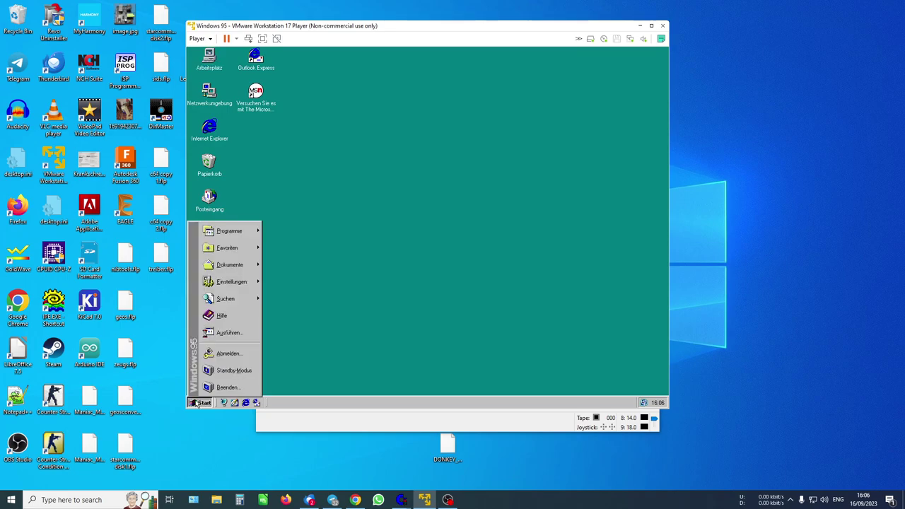
{"action": "left_click", "coordinate": [226, 386]}
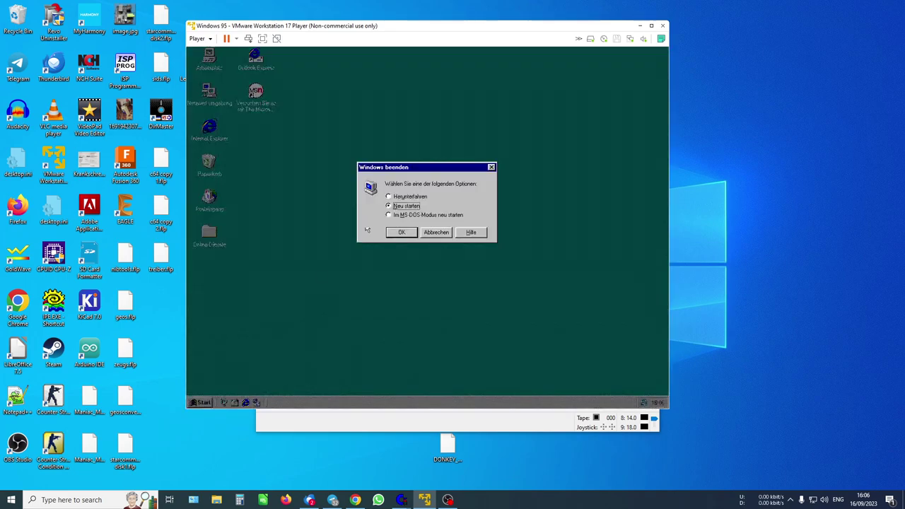
{"action": "left_click", "coordinate": [426, 197]}
{"action": "left_click", "coordinate": [410, 233]}
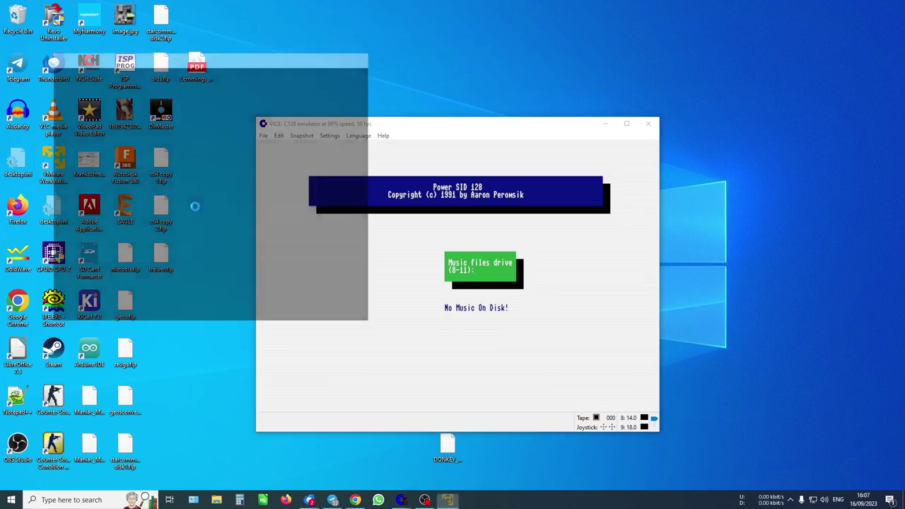
Start the MS-DOS virtual machine, disconnect its floppy drive and restart the boot from the hard disk.
{"action": "double_click", "coordinate": [88, 126]}
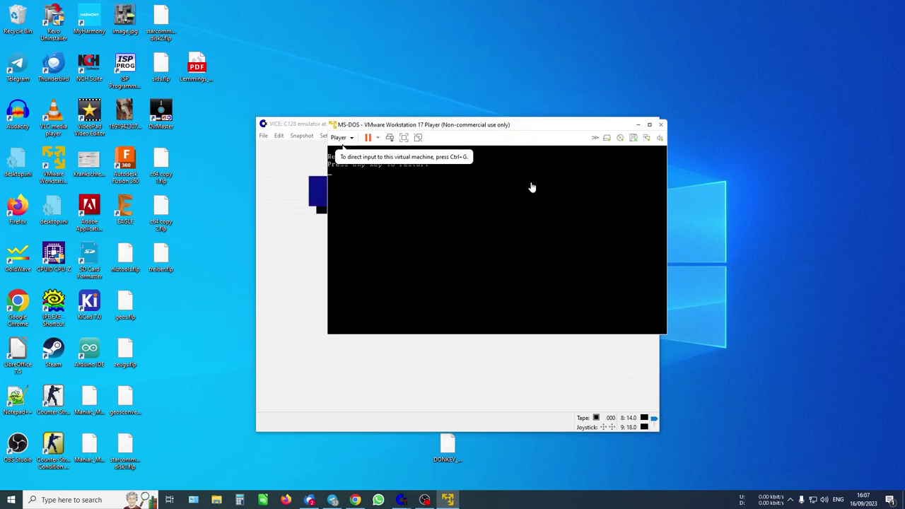
{"action": "left_click", "coordinate": [634, 137]}
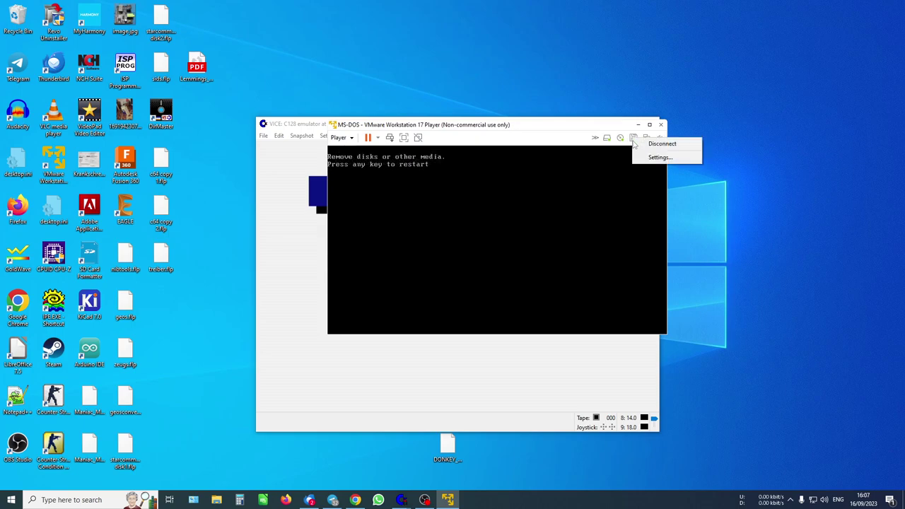
{"action": "left_click", "coordinate": [645, 145]}
{"action": "left_click", "coordinate": [513, 192]}
{"action": "key", "text": "Return"}
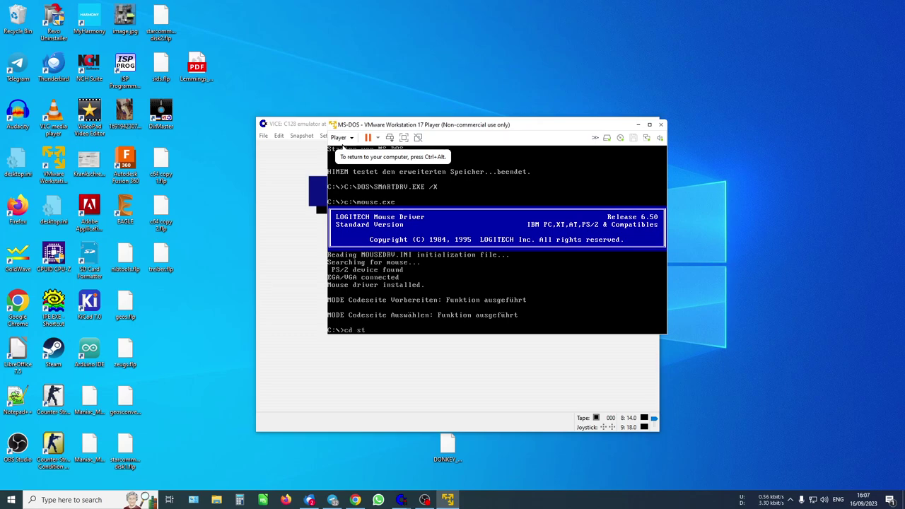
Change to the starcomm directory and start The Star Commander with sc.
{"action": "key", "text": "Return"}
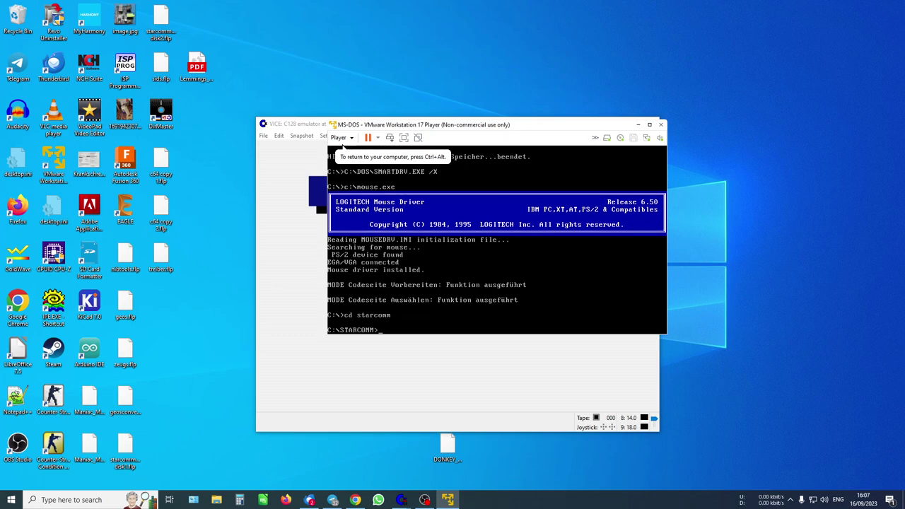
{"action": "type", "text": "sc"}
{"action": "key", "text": "Return"}
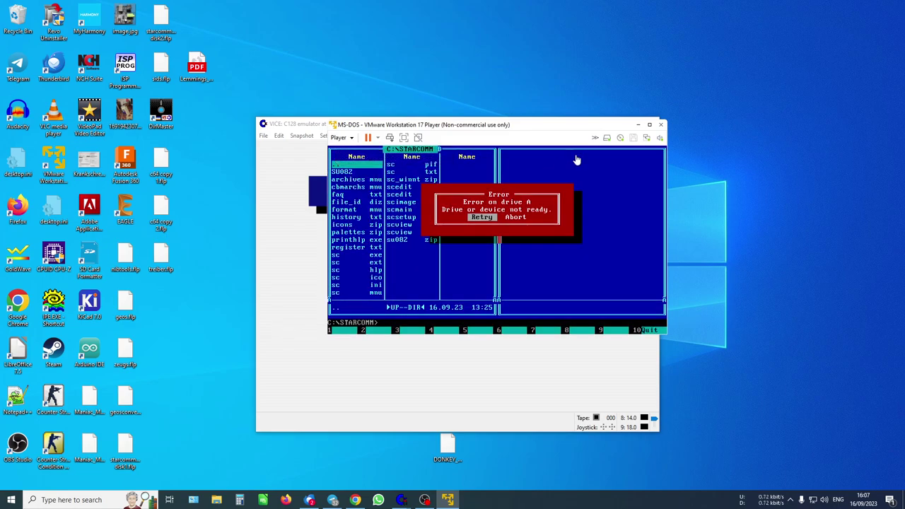
Set sids.flp from the Desktop as the MS-DOS virtual machine's floppy image and apply the settings.
{"action": "left_click", "coordinate": [632, 139]}
{"action": "left_click", "coordinate": [649, 144]}
{"action": "left_click", "coordinate": [632, 138]}
{"action": "left_click", "coordinate": [657, 153]}
{"action": "left_click", "coordinate": [640, 180]}
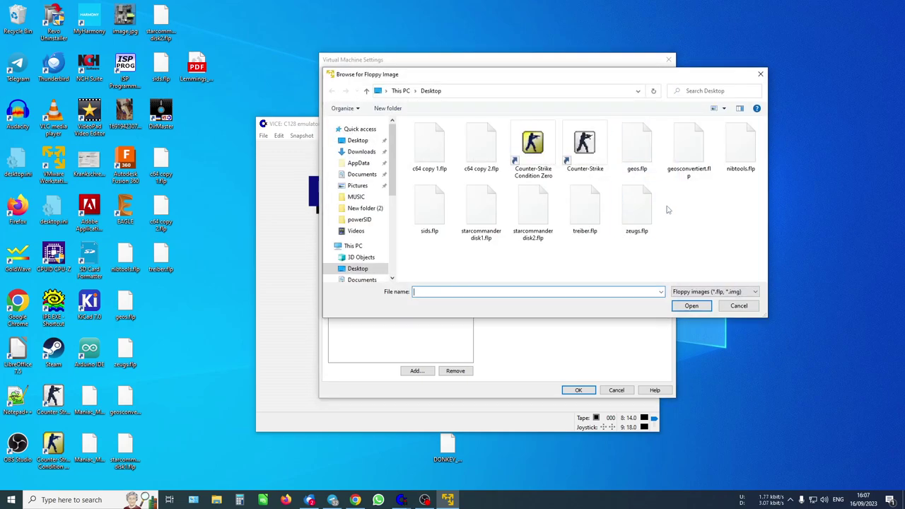
{"action": "double_click", "coordinate": [430, 215]}
{"action": "left_click", "coordinate": [579, 389]}
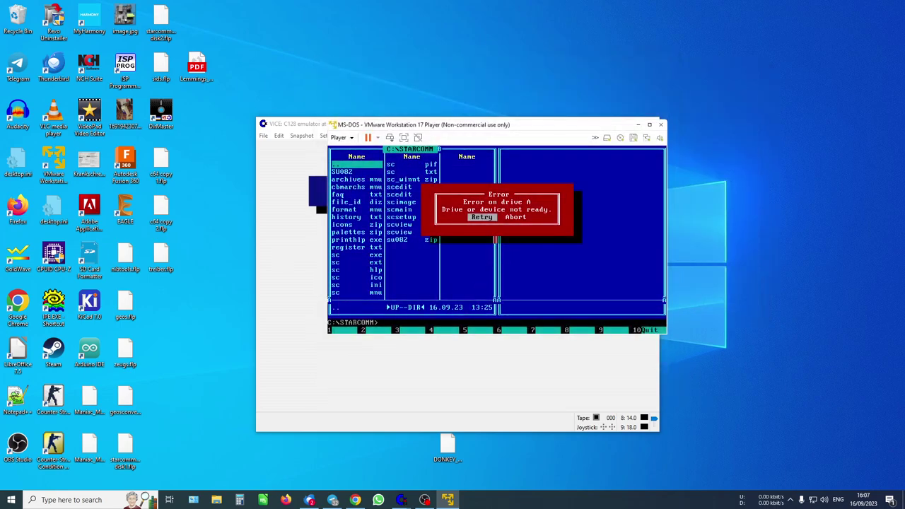
Retry reading drive A and look inside the sids.d64 image, returning to the file list.
{"action": "key", "text": "Return"}
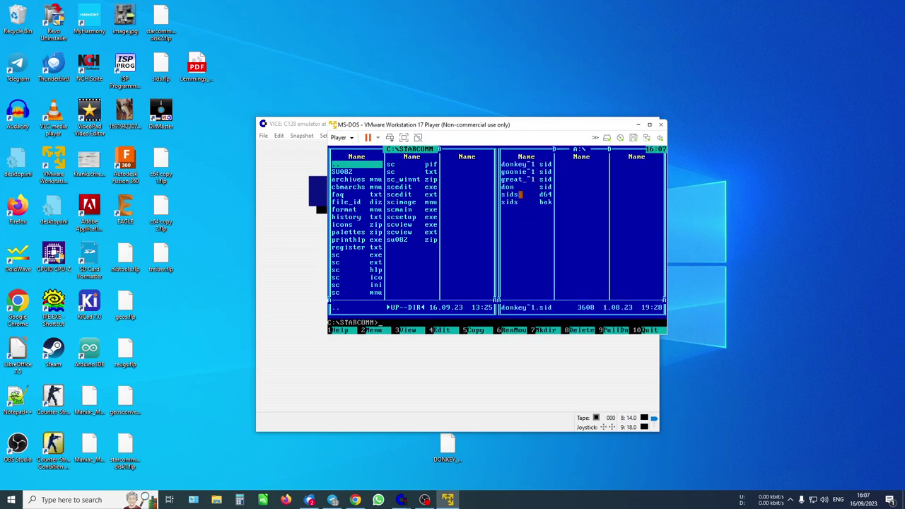
{"action": "double_click", "coordinate": [515, 194]}
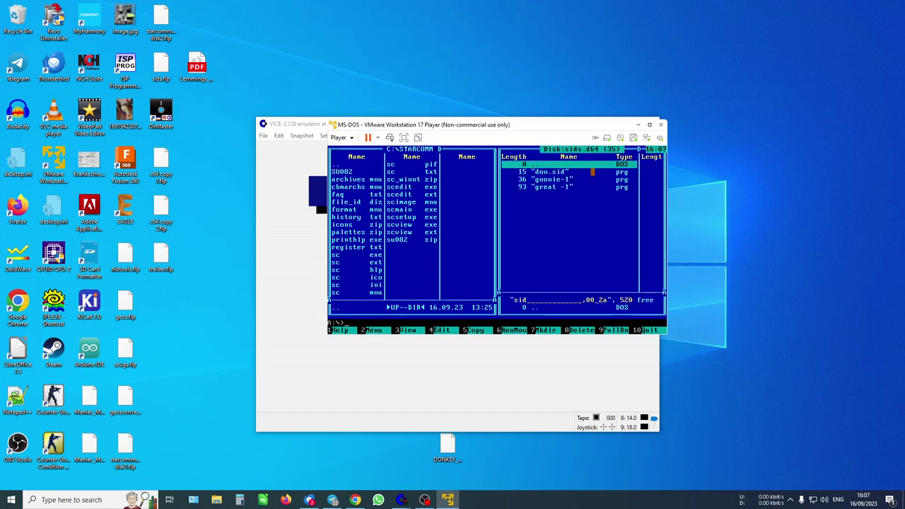
{"action": "double_click", "coordinate": [570, 164]}
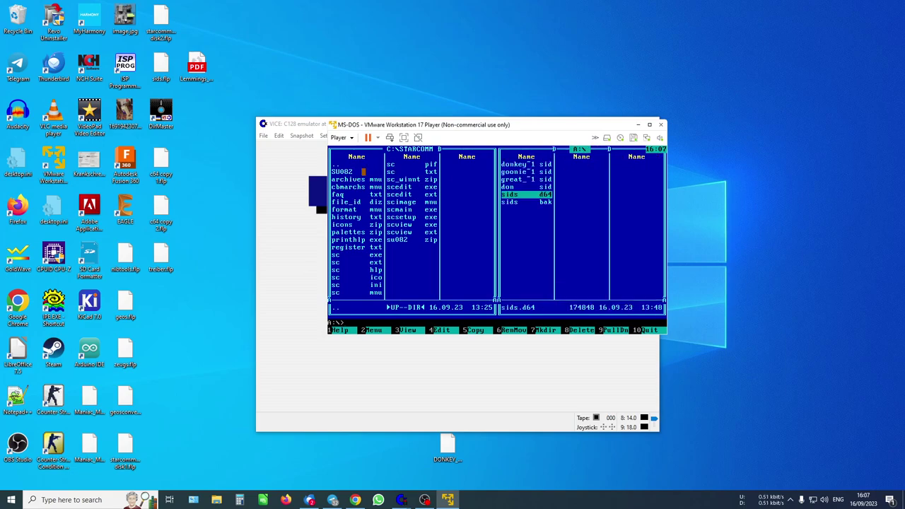
Create a 1541, 35-track disk image named test with the label test in the root of C: and open it.
{"action": "double_click", "coordinate": [359, 164]}
{"action": "left_click", "coordinate": [366, 270]}
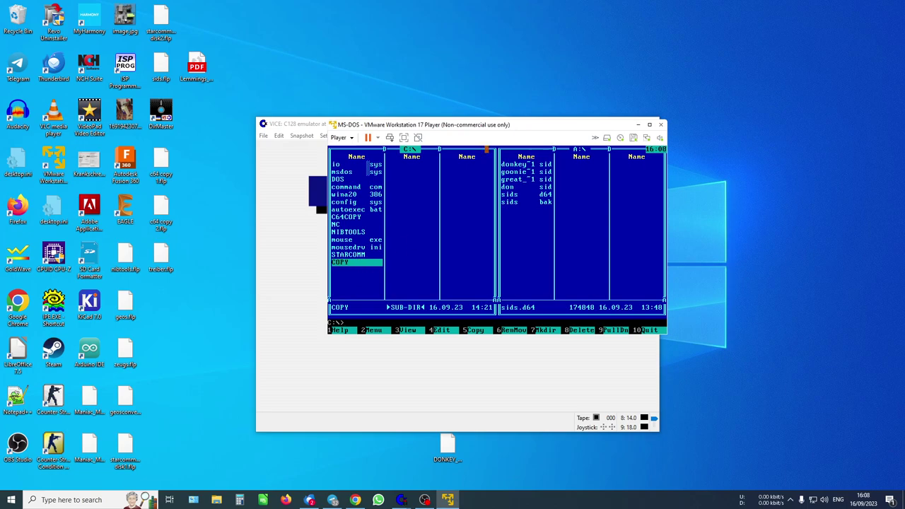
{"action": "left_click", "coordinate": [446, 149]}
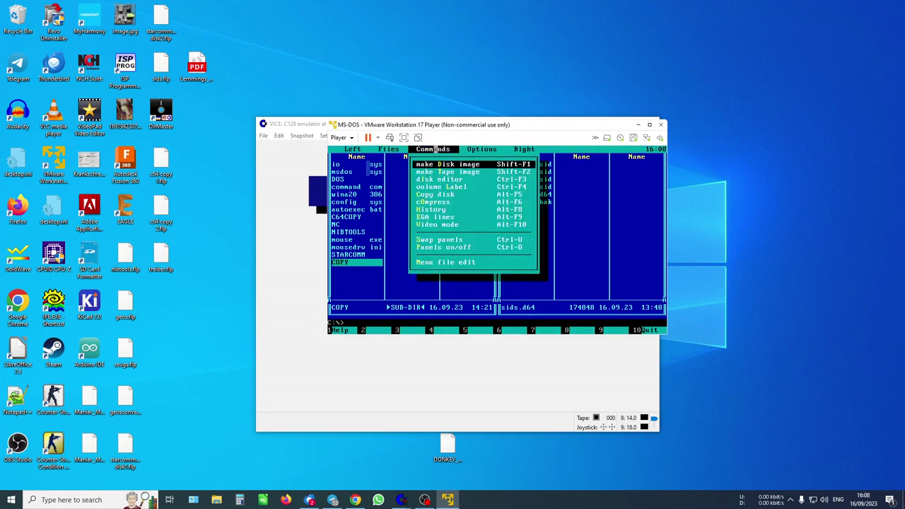
{"action": "left_click", "coordinate": [431, 164]}
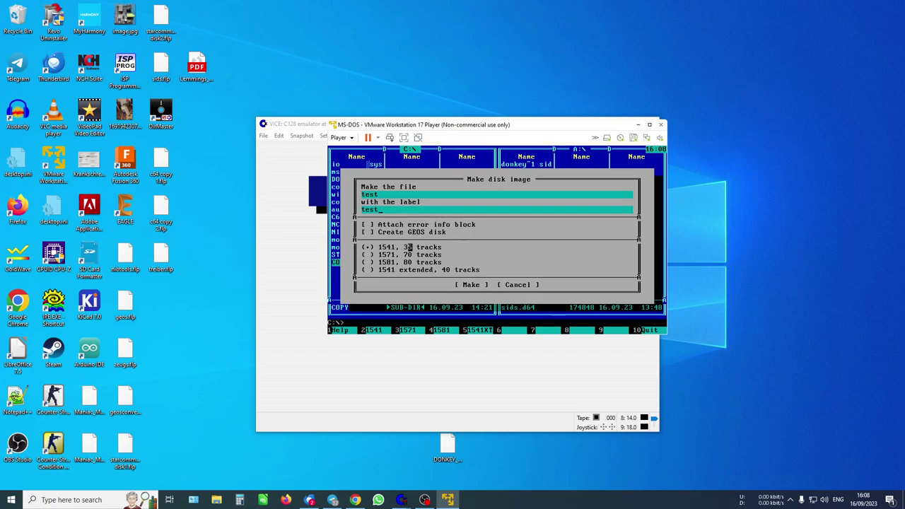
{"action": "left_click", "coordinate": [465, 284]}
{"action": "double_click", "coordinate": [378, 270]}
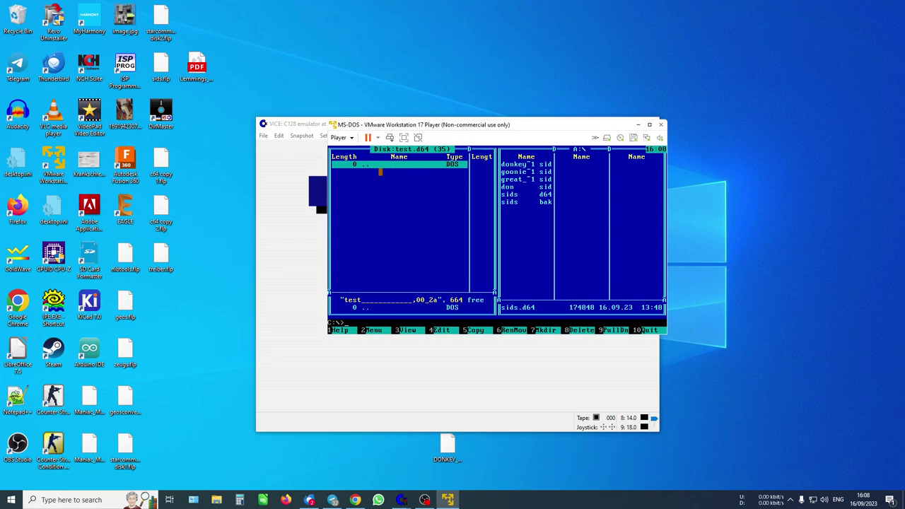
{"action": "left_click", "coordinate": [416, 149]}
{"action": "left_click", "coordinate": [402, 149]}
{"action": "left_click", "coordinate": [354, 149]}
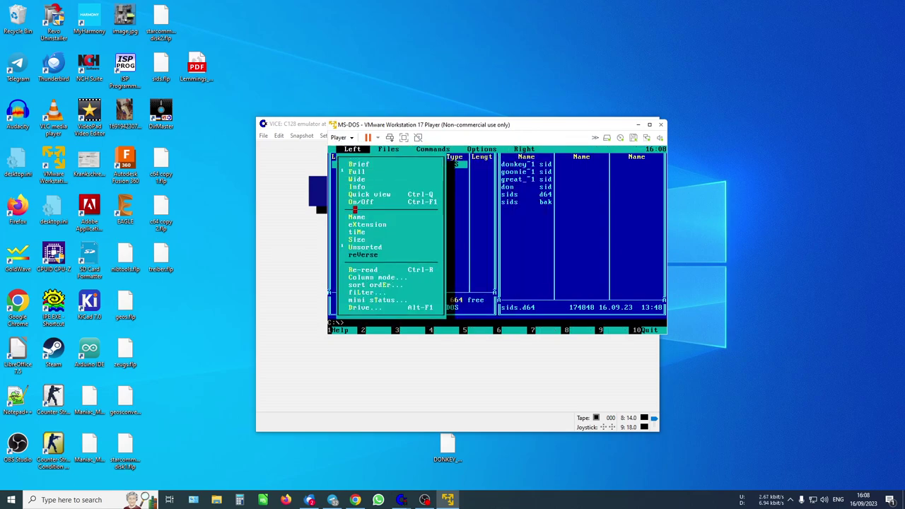
{"action": "left_click", "coordinate": [359, 308]}
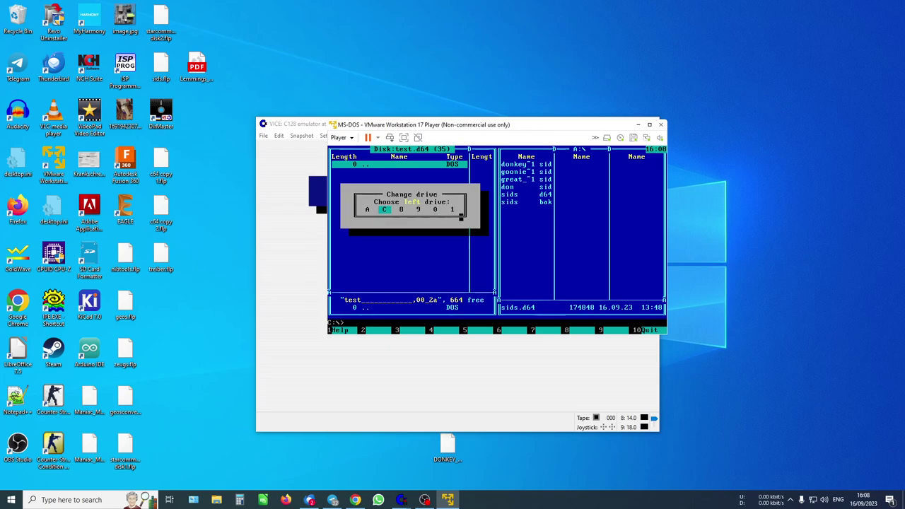
{"action": "left_click", "coordinate": [389, 255]}
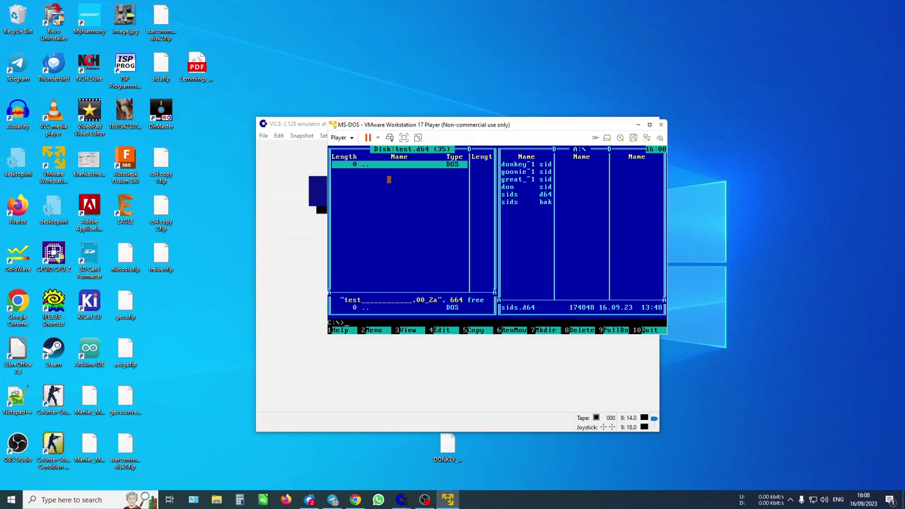
Copy goonie~1.sid from drive A into the test.d64 disk image.
{"action": "left_click", "coordinate": [528, 172]}
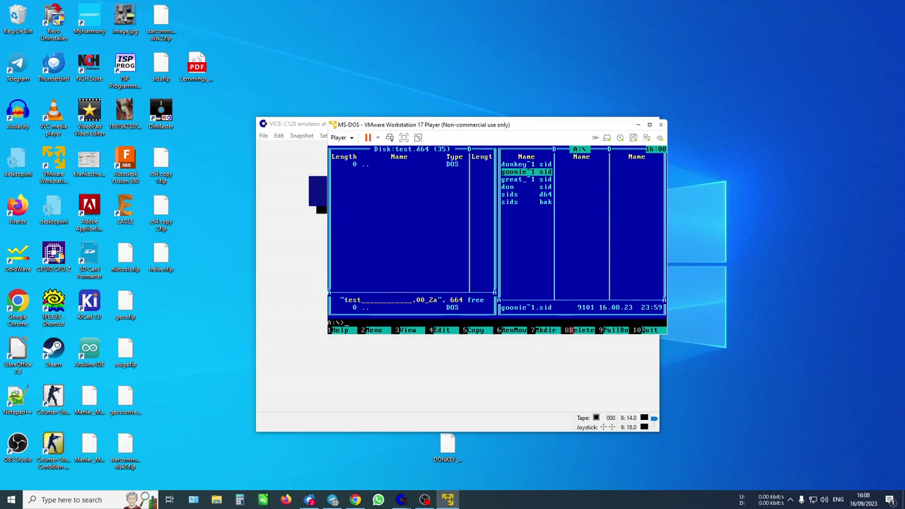
{"action": "left_click", "coordinate": [484, 330]}
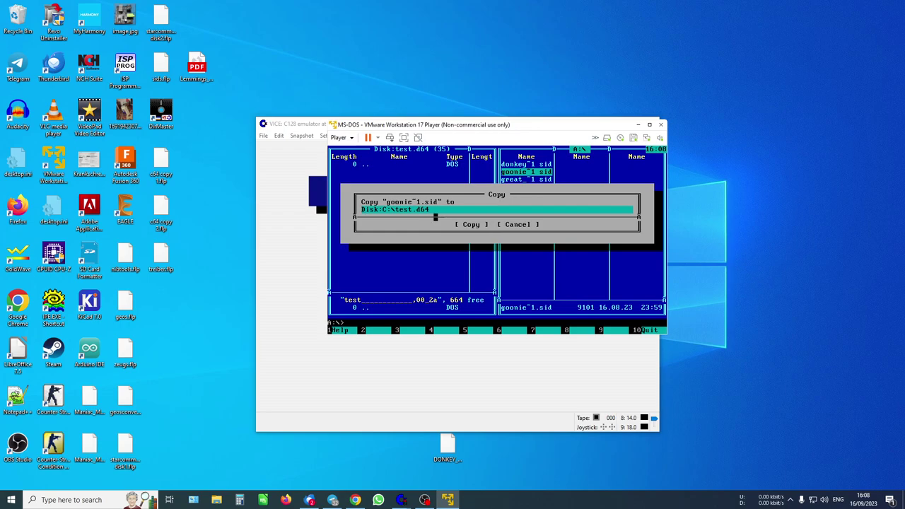
{"action": "left_click", "coordinate": [472, 224]}
{"action": "left_click", "coordinate": [471, 224]}
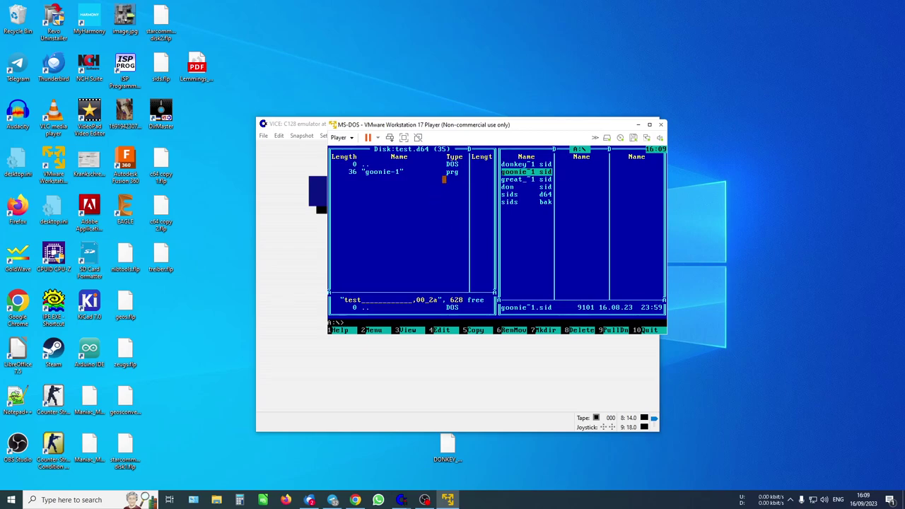
{"action": "left_click", "coordinate": [449, 172]}
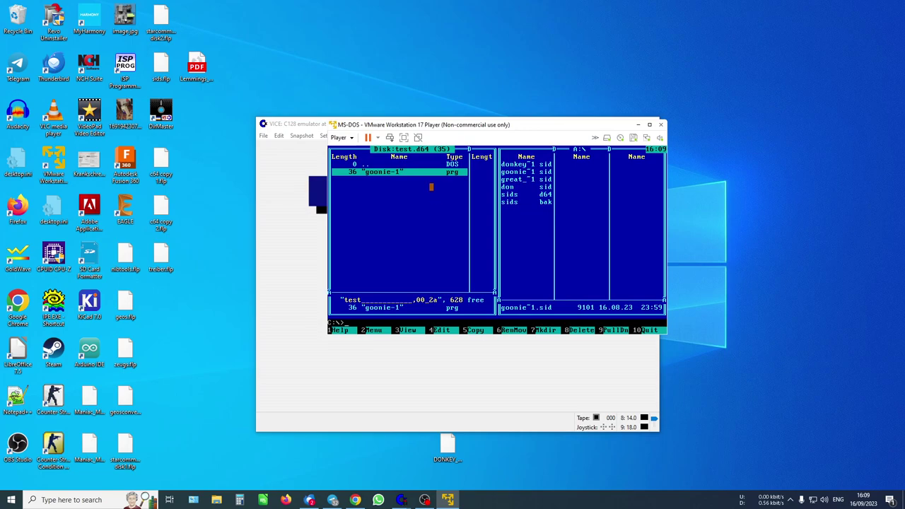
{"action": "right_click", "coordinate": [440, 174]}
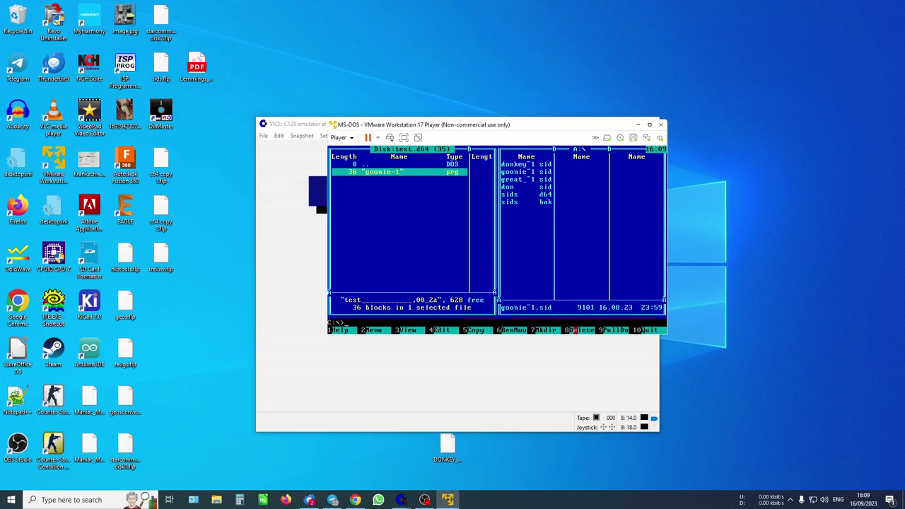
{"action": "left_click", "coordinate": [515, 331]}
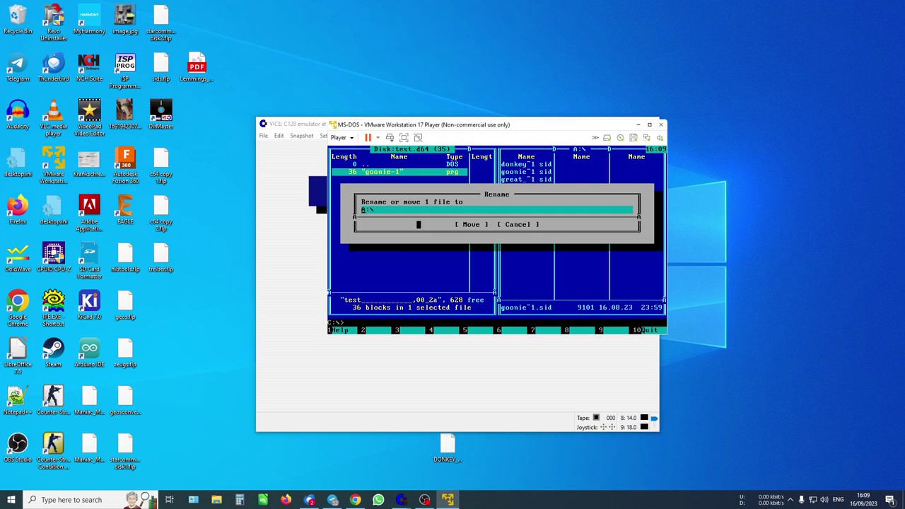
{"action": "left_click", "coordinate": [516, 225]}
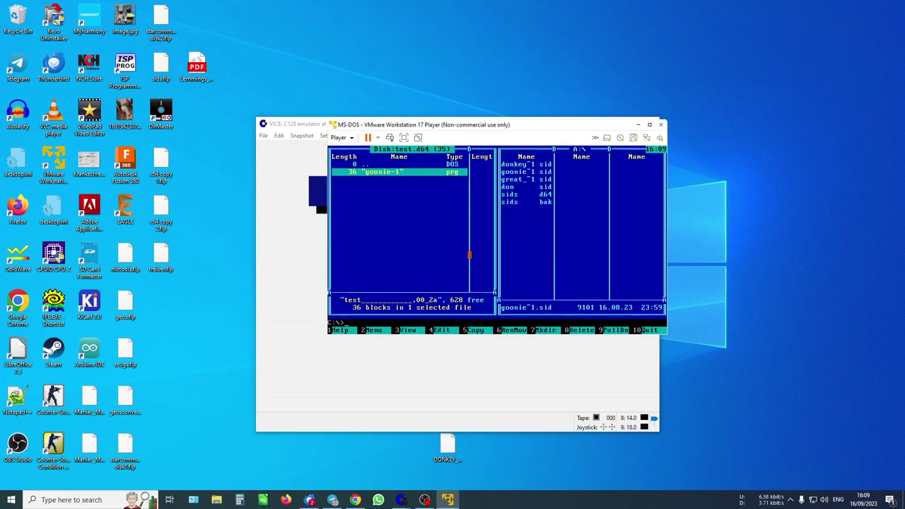
Compare the contents of goonie-1 in test.d64 with the original goonie~1.sid on drive A in the editor.
{"action": "left_click", "coordinate": [440, 330]}
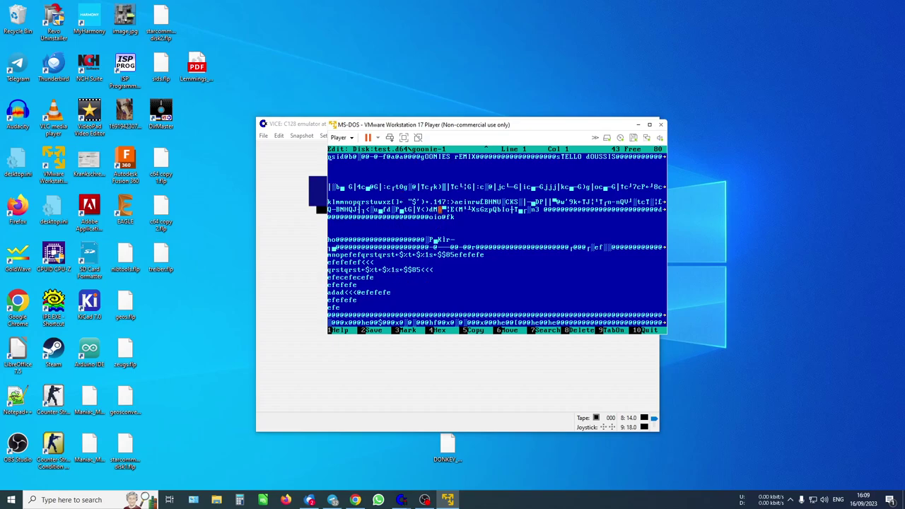
{"action": "key", "text": "Escape"}
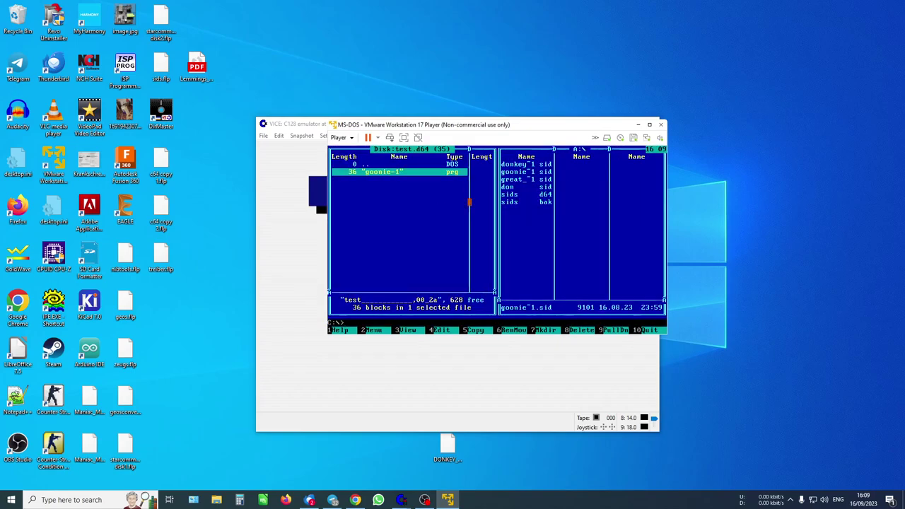
{"action": "left_click", "coordinate": [521, 172]}
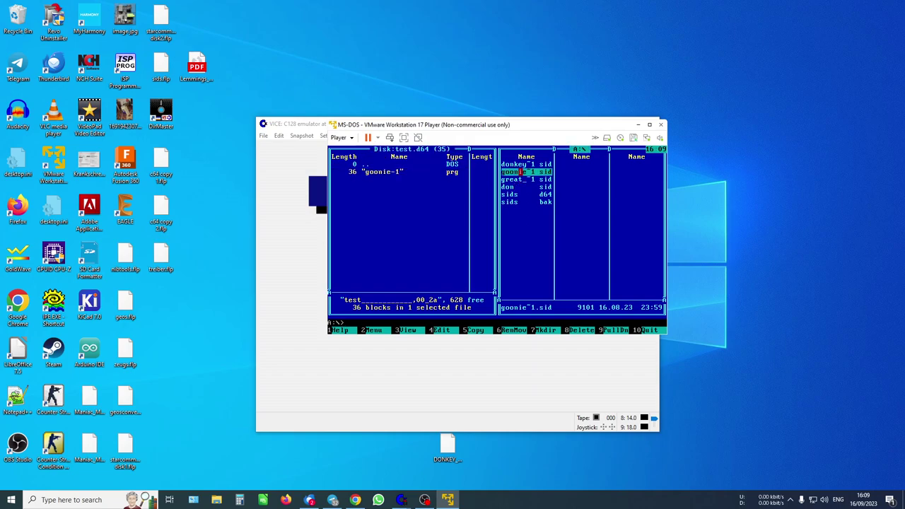
{"action": "left_click", "coordinate": [441, 330]}
{"action": "key", "text": "Escape"}
{"action": "left_click", "coordinate": [452, 330]}
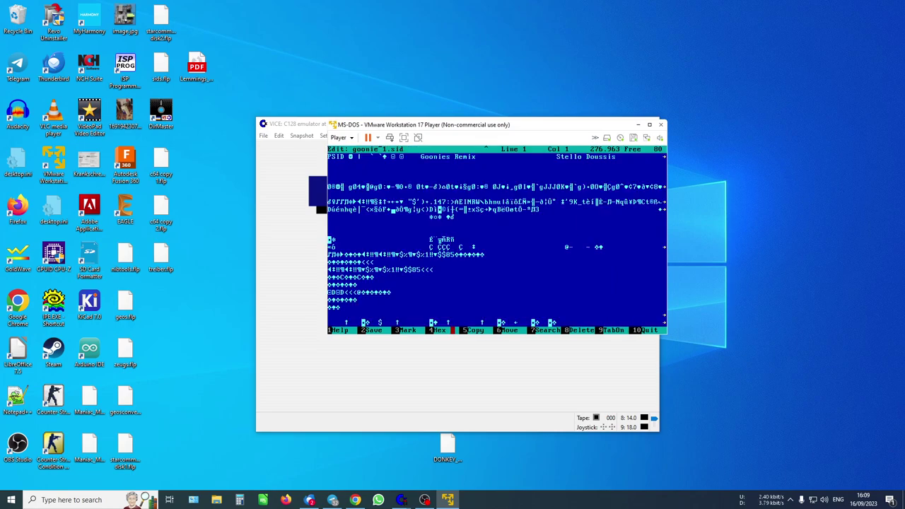
{"action": "key", "text": "Escape"}
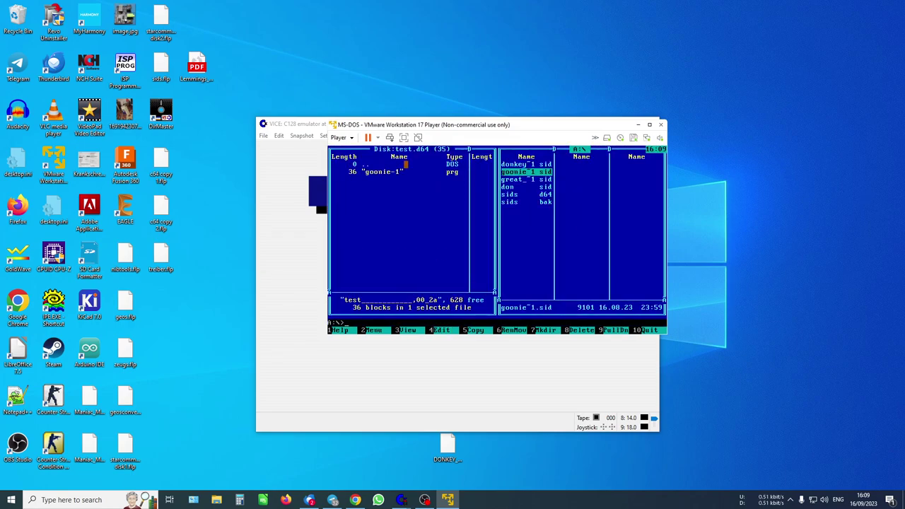
{"action": "left_click", "coordinate": [397, 173]}
{"action": "left_click", "coordinate": [452, 330]}
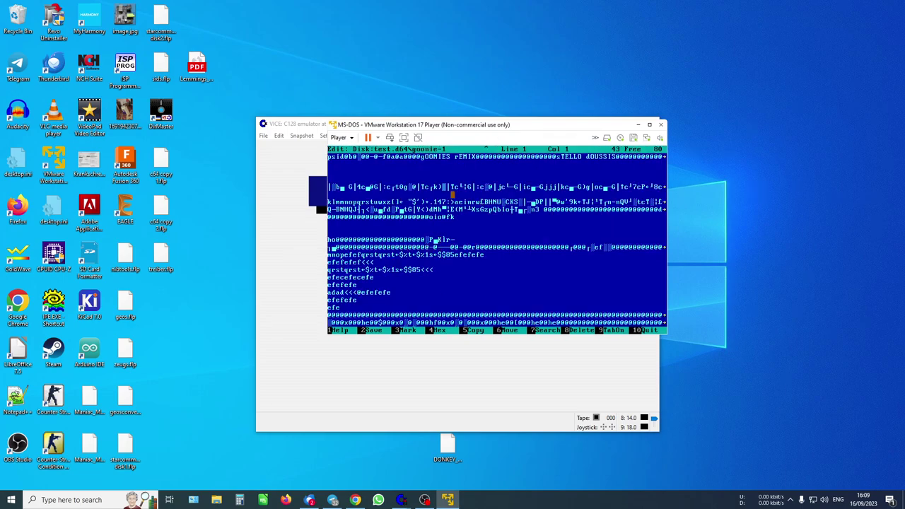
{"action": "key", "text": "Escape"}
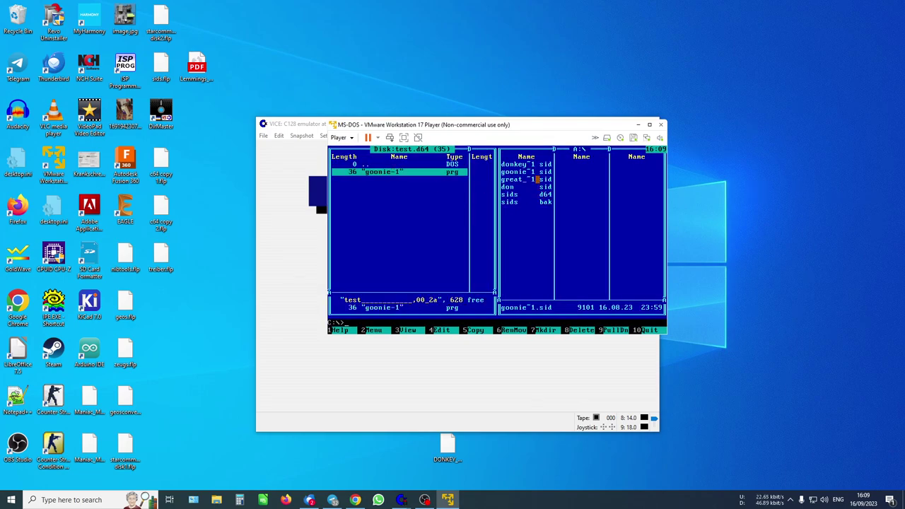
{"action": "left_click", "coordinate": [526, 179]}
{"action": "left_click", "coordinate": [526, 172]}
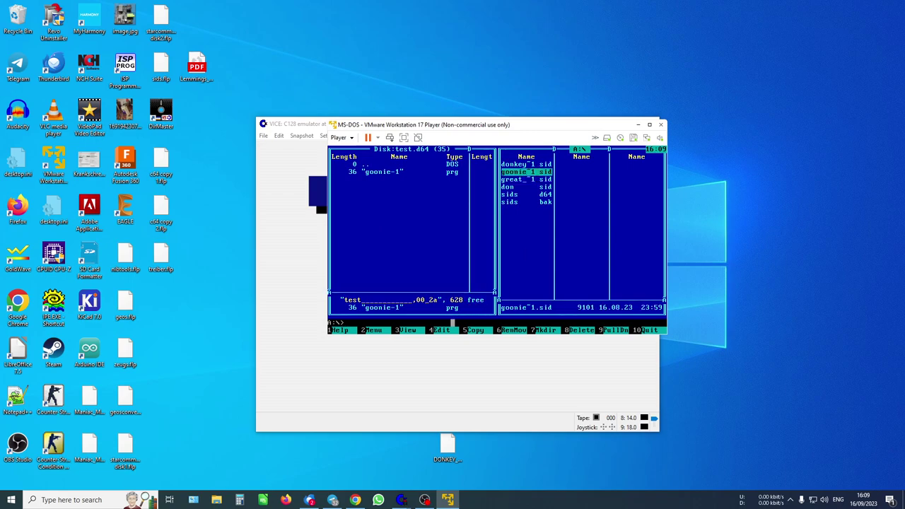
{"action": "left_click", "coordinate": [449, 330]}
{"action": "key", "text": "Escape"}
{"action": "left_click", "coordinate": [452, 172]}
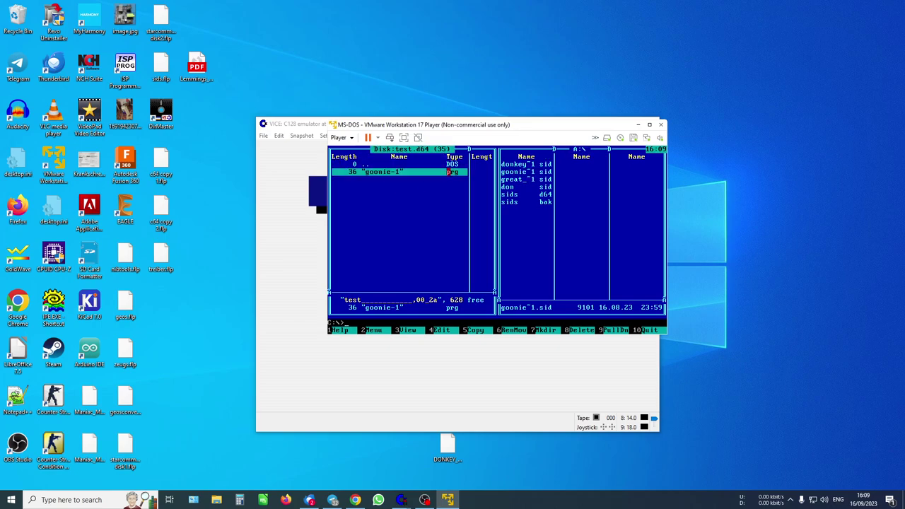
Quit The Star Commander and list the root directory of C: with dir.
{"action": "key", "text": "F10"}
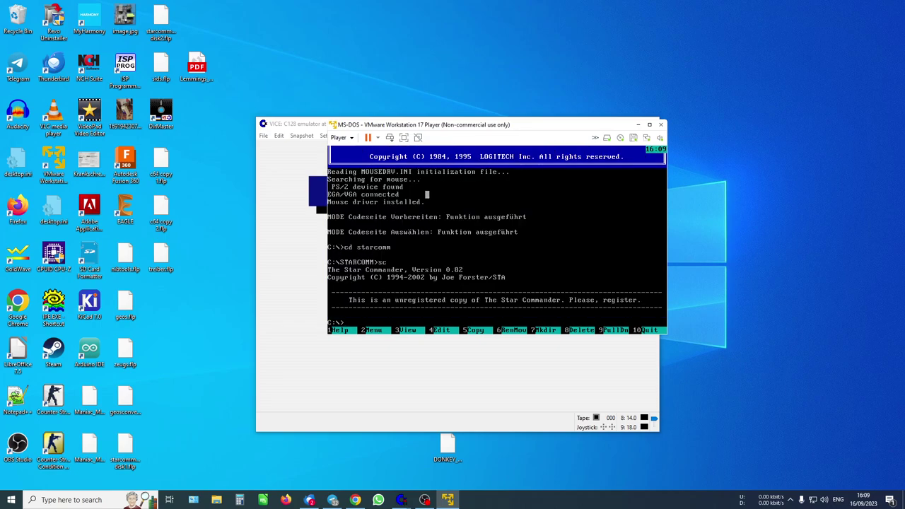
{"action": "key", "text": "ctrl+o"}
{"action": "left_click_drag", "start_coordinate": [360, 149], "coordinate": [375, 309]}
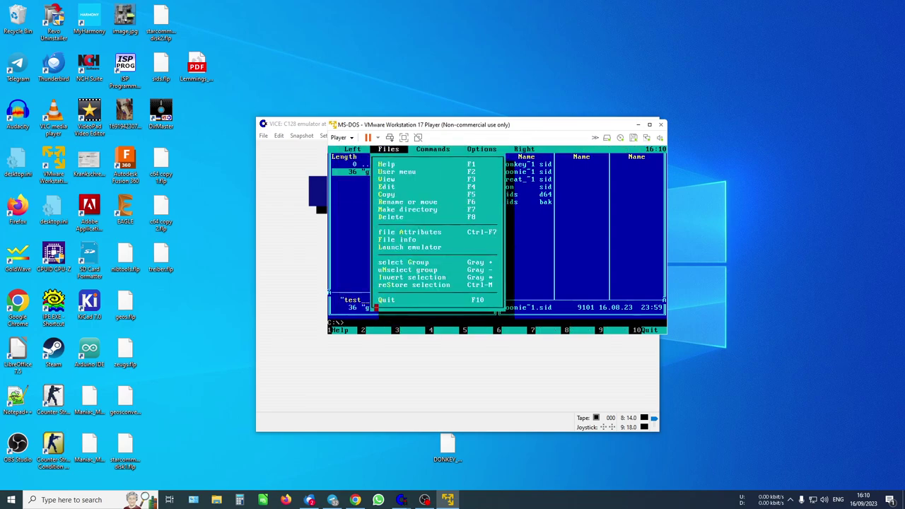
{"action": "left_click", "coordinate": [384, 308]}
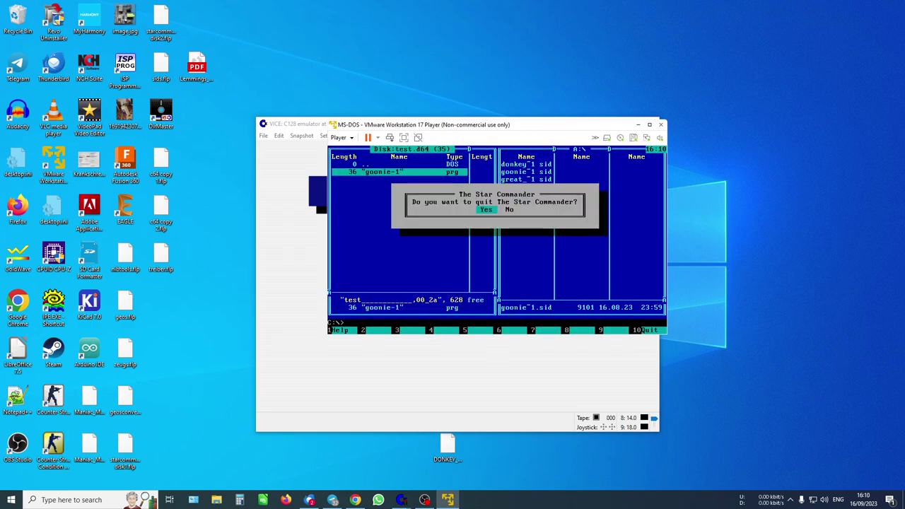
{"action": "key", "text": "Return"}
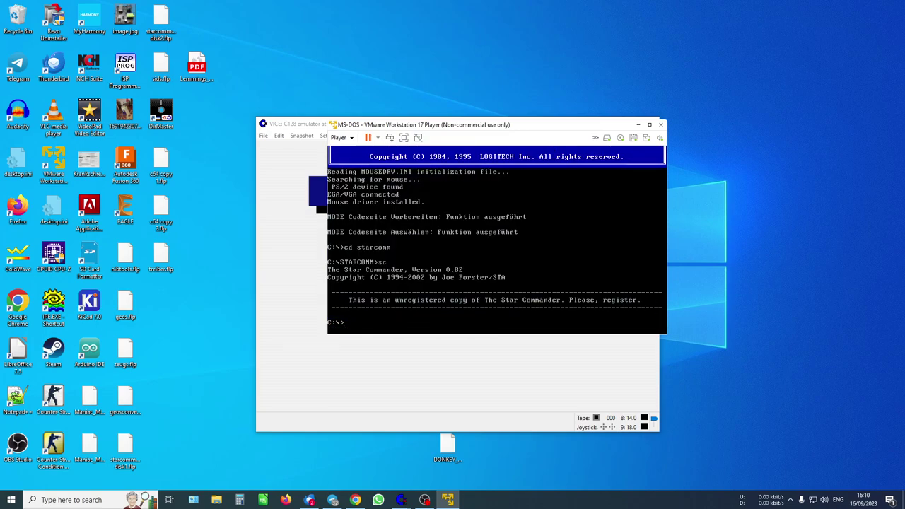
{"action": "key", "text": "Return"}
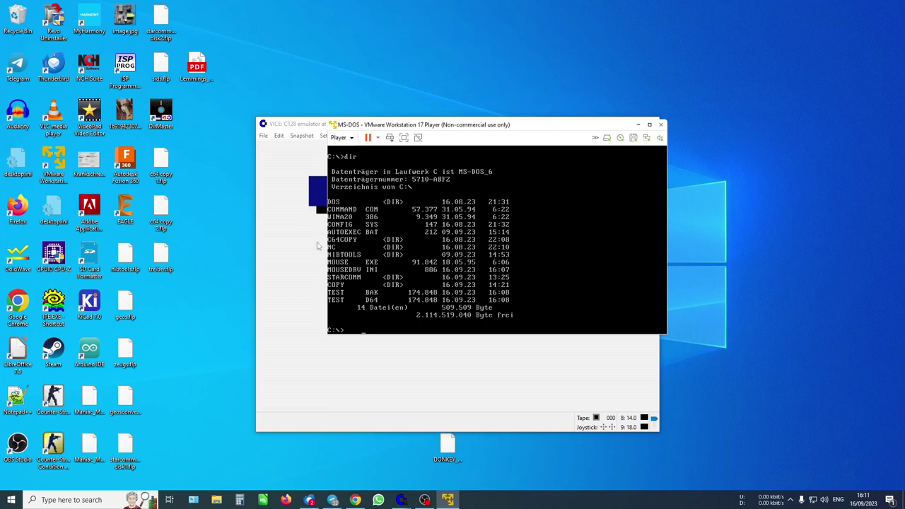
Check the Power SID 128 screen in the VICE window, and start Norton Commander in the MS-DOS virtual machine.
{"action": "left_click", "coordinate": [358, 388]}
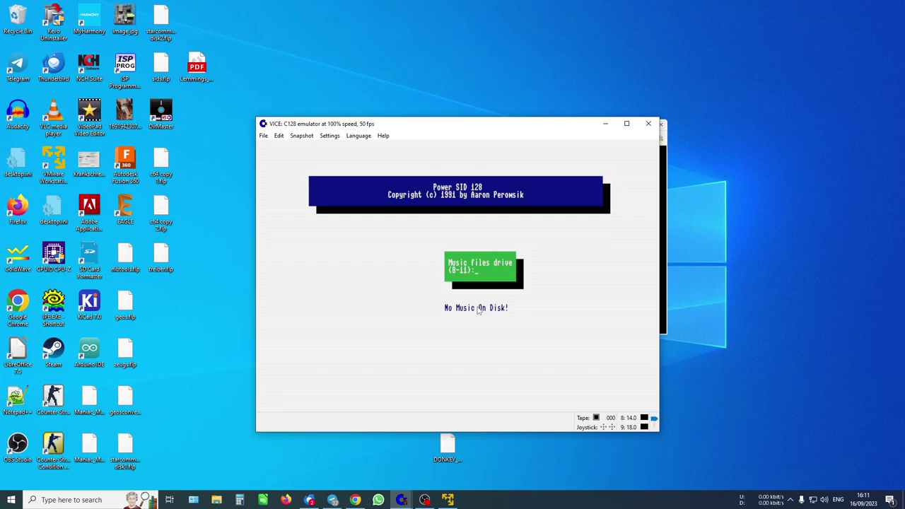
{"action": "left_click", "coordinate": [448, 500]}
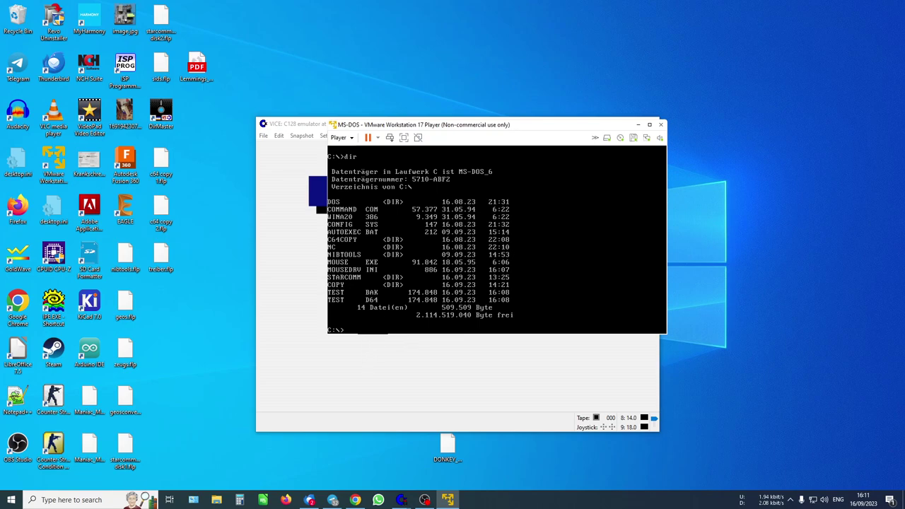
{"action": "key", "text": "Return"}
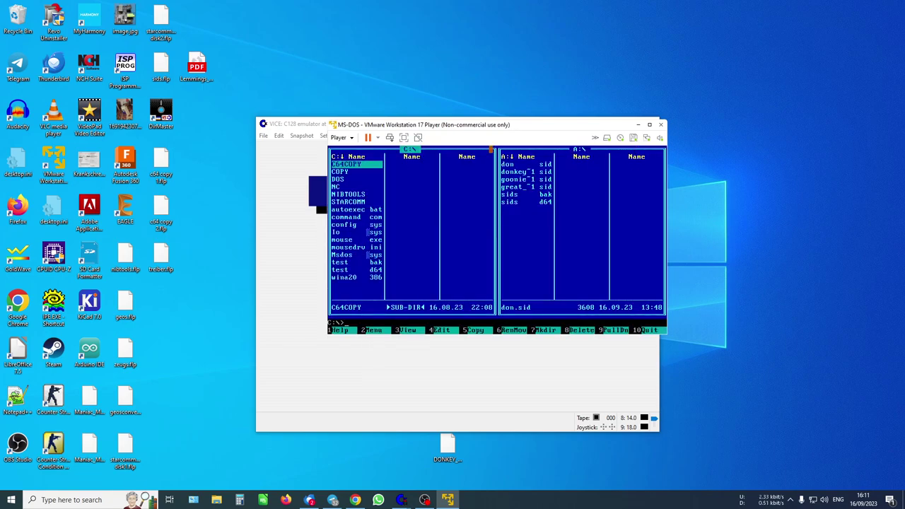
Set the right-hand Norton Commander file panel to drive A.
{"action": "key", "text": "F9"}
{"action": "key", "text": "Right"}
{"action": "key", "text": "Down"}
{"action": "key", "text": "Down"}
{"action": "key", "text": "Down"}
{"action": "key", "text": "Down"}
{"action": "key", "text": "Down"}
{"action": "key", "text": "Down"}
{"action": "key", "text": "Down"}
{"action": "key", "text": "Down"}
{"action": "key", "text": "Down"}
{"action": "key", "text": "Down"}
{"action": "key", "text": "Down"}
{"action": "key", "text": "Down"}
{"action": "key", "text": "Down"}
{"action": "key", "text": "Down"}
{"action": "key", "text": "Down"}
{"action": "key", "text": "Down"}
{"action": "key", "text": "Down"}
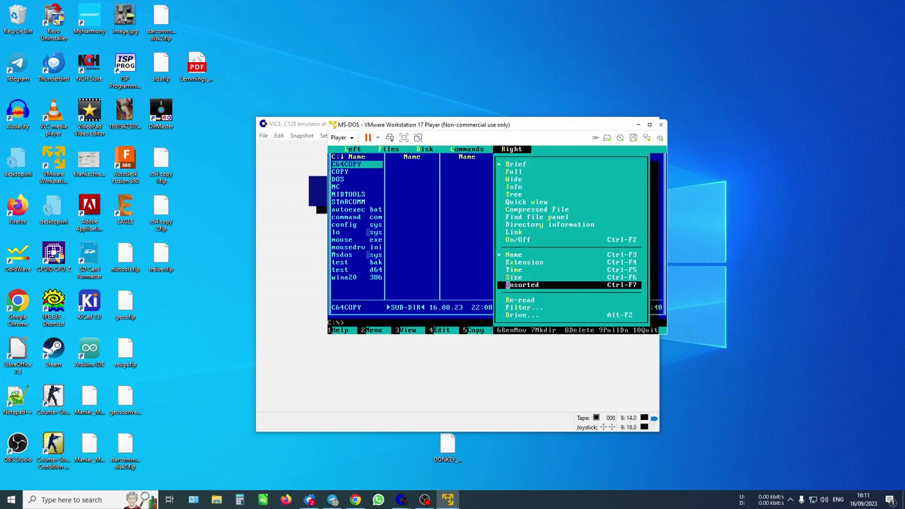
{"action": "key", "text": "Down"}
{"action": "key", "text": "Return"}
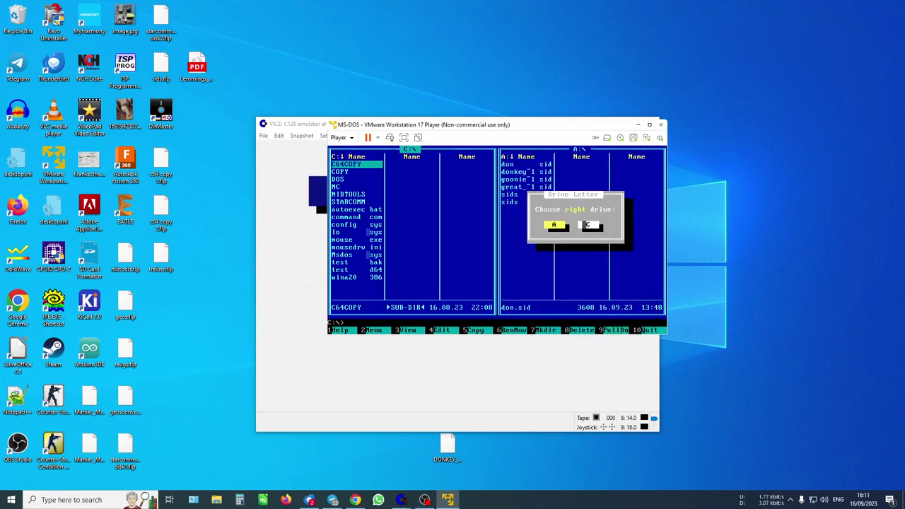
{"action": "key", "text": "Return"}
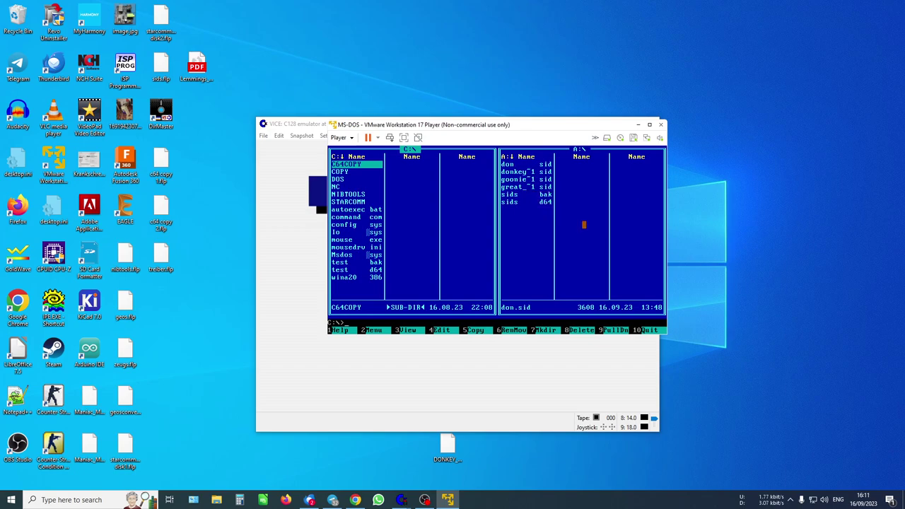
Mark don.sid on drive A and look through the Norton Commander configuration options without changing them.
{"action": "key", "text": "Tab"}
{"action": "key", "text": "Insert"}
{"action": "key", "text": "F9"}
{"action": "key", "text": "Down"}
{"action": "key", "text": "Down"}
{"action": "key", "text": "Down"}
{"action": "key", "text": "Down"}
{"action": "key", "text": "Down"}
{"action": "key", "text": "Down"}
{"action": "key", "text": "Down"}
{"action": "key", "text": "Down"}
{"action": "key", "text": "Down"}
{"action": "key", "text": "Down"}
{"action": "key", "text": "Down"}
{"action": "key", "text": "Down"}
{"action": "key", "text": "Down"}
{"action": "left_click", "coordinate": [452, 292]}
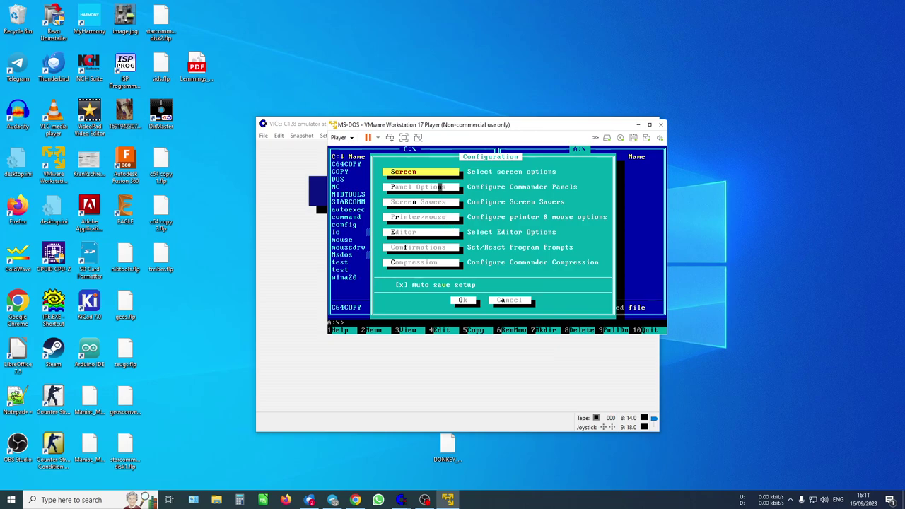
{"action": "left_click", "coordinate": [417, 247]}
{"action": "key", "text": "Escape"}
{"action": "key", "text": "Escape"}
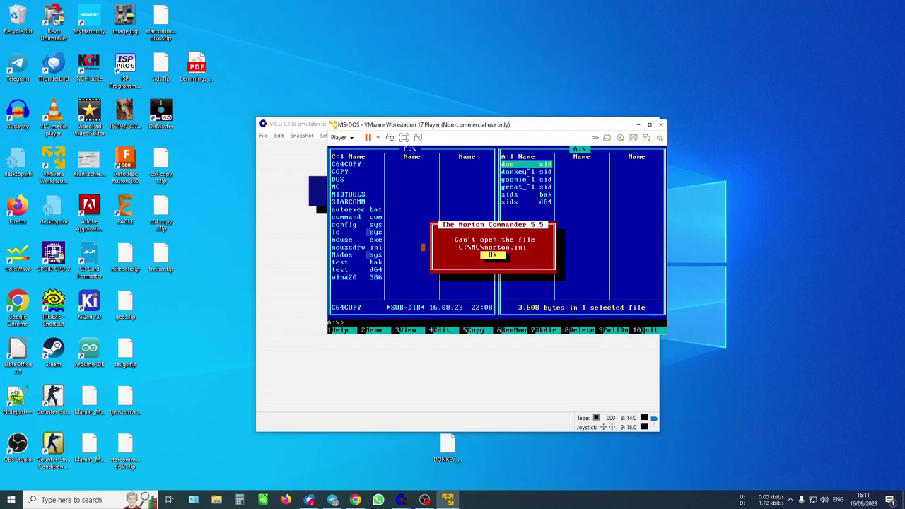
{"action": "left_click", "coordinate": [498, 255]}
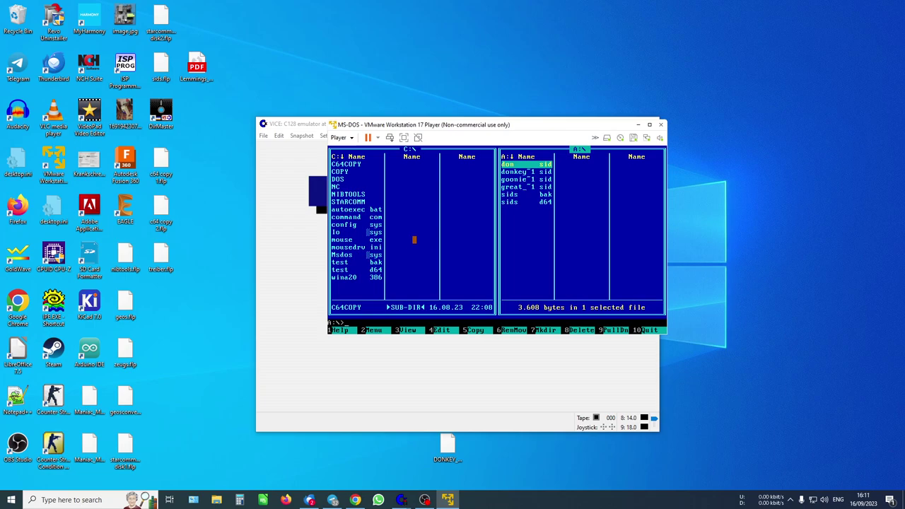
Leave the C:\COPY folder and open the C:\C64COPY folder.
{"action": "double_click", "coordinate": [380, 175]}
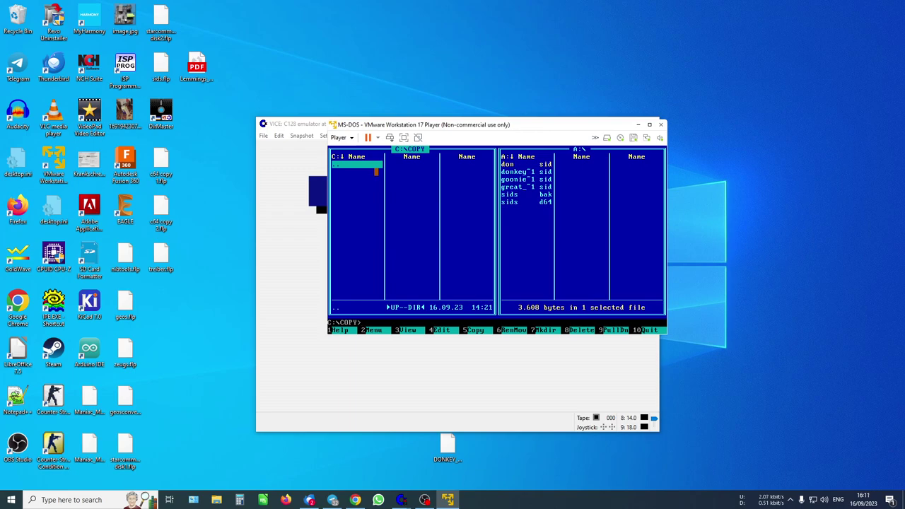
{"action": "double_click", "coordinate": [371, 165]}
{"action": "double_click", "coordinate": [364, 164]}
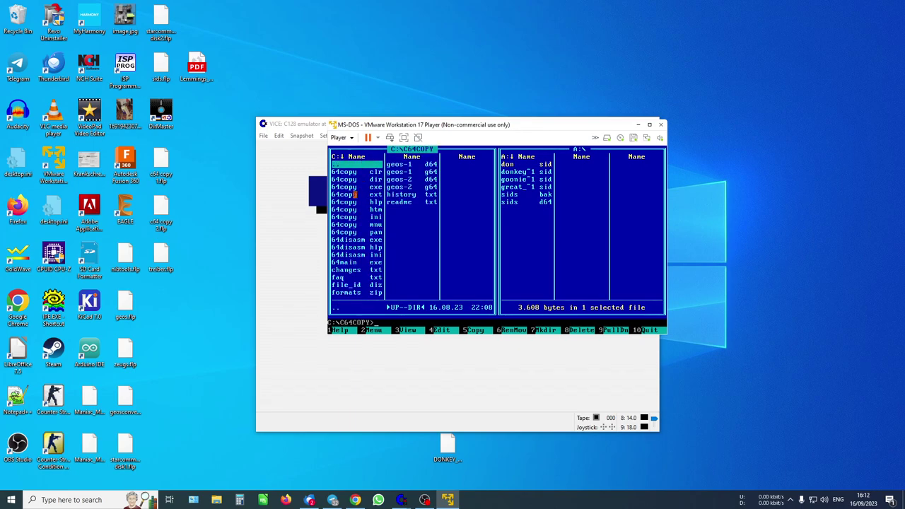
Try the 6502 disassembler 64disasm.exe from the C64COPY folder without giving a source file.
{"action": "double_click", "coordinate": [351, 239]}
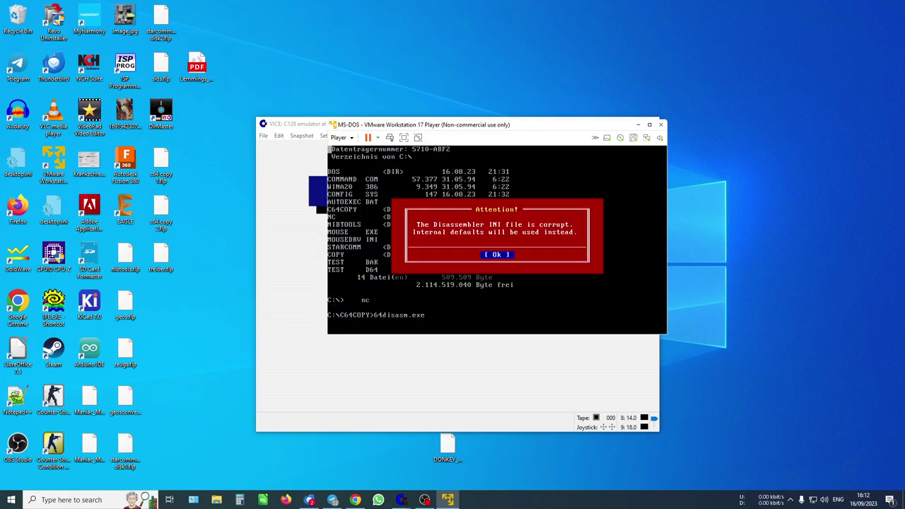
{"action": "left_click", "coordinate": [499, 254]}
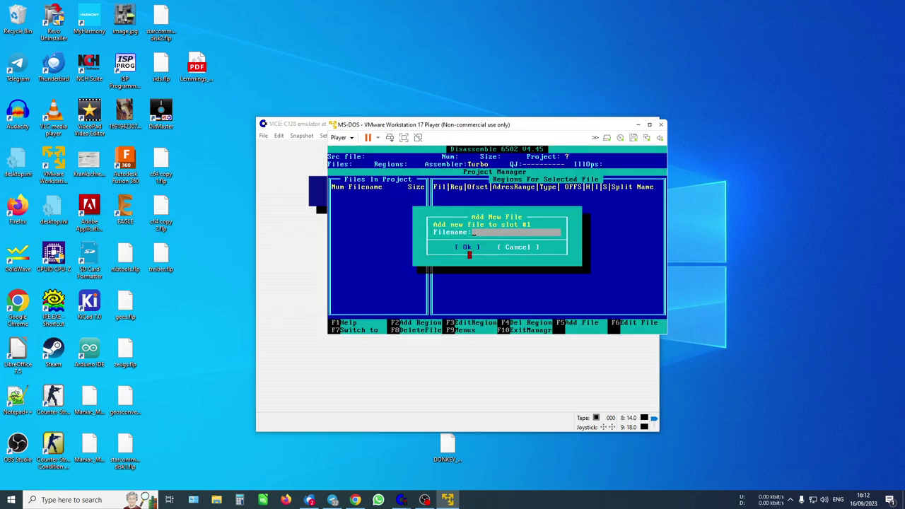
{"action": "left_click", "coordinate": [471, 246]}
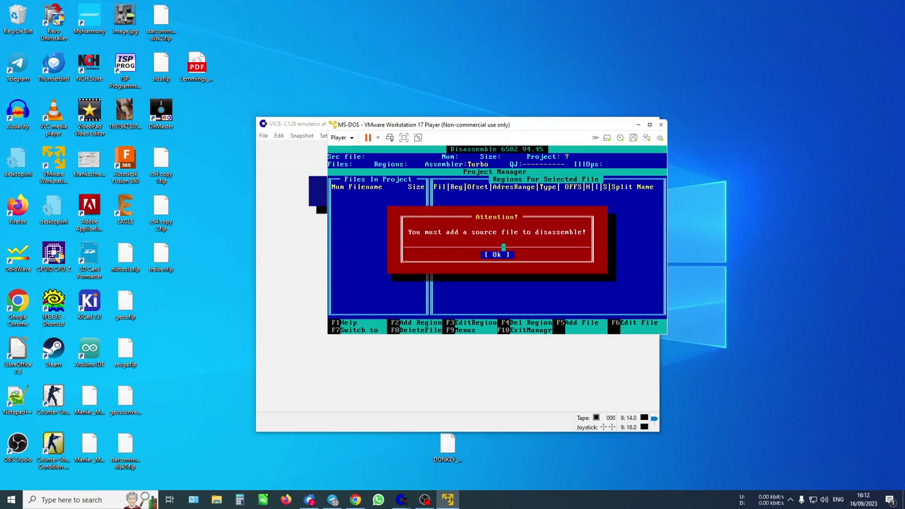
{"action": "left_click", "coordinate": [501, 253]}
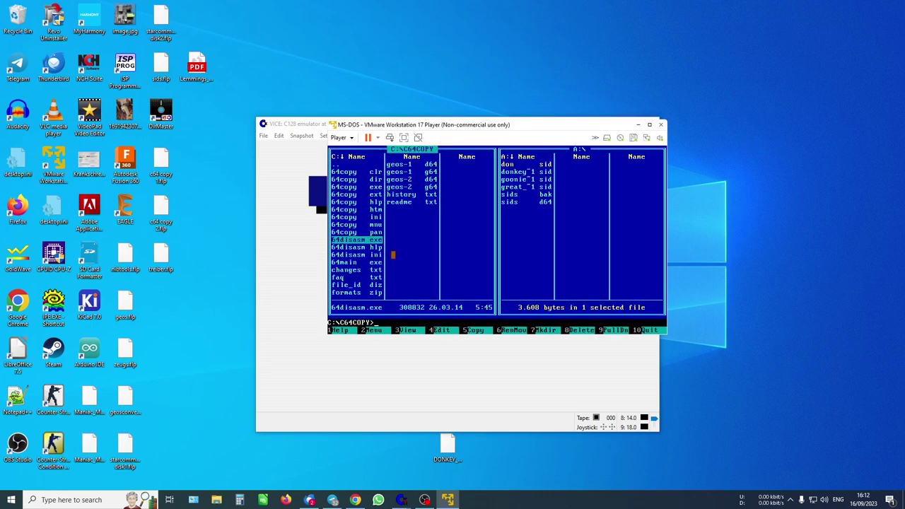
Start 64COPY with 64main.exe and open the test.d64 disk image in the root of C:.
{"action": "double_click", "coordinate": [353, 262]}
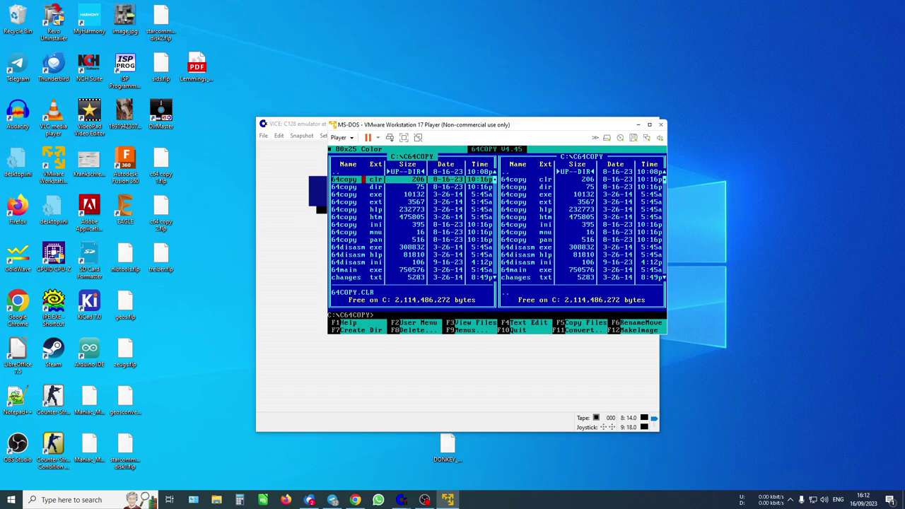
{"action": "double_click", "coordinate": [365, 171]}
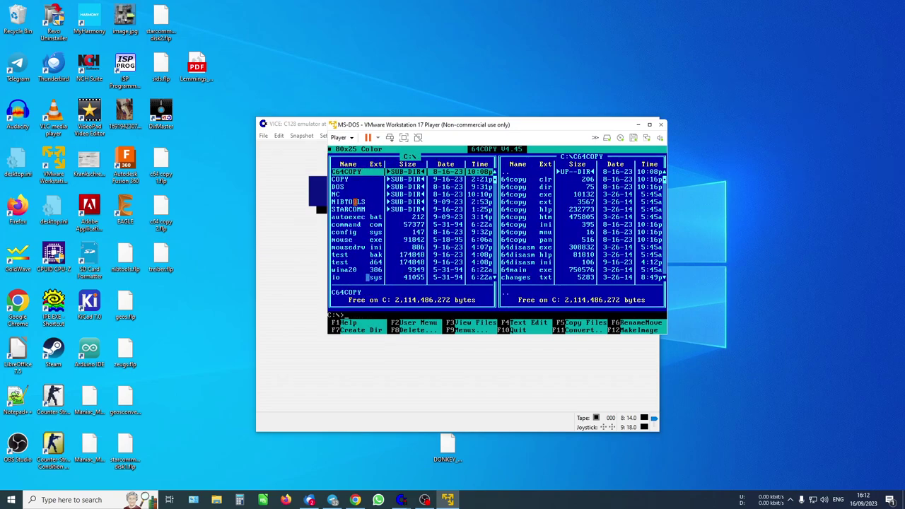
{"action": "double_click", "coordinate": [350, 262]}
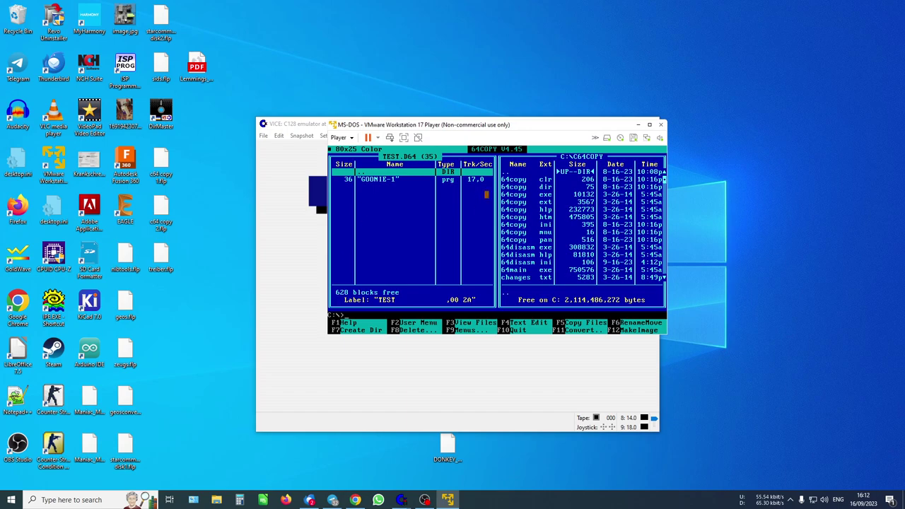
Switch the right-hand 64COPY panel to drive A.
{"action": "mouse_move", "coordinate": [663, 149]}
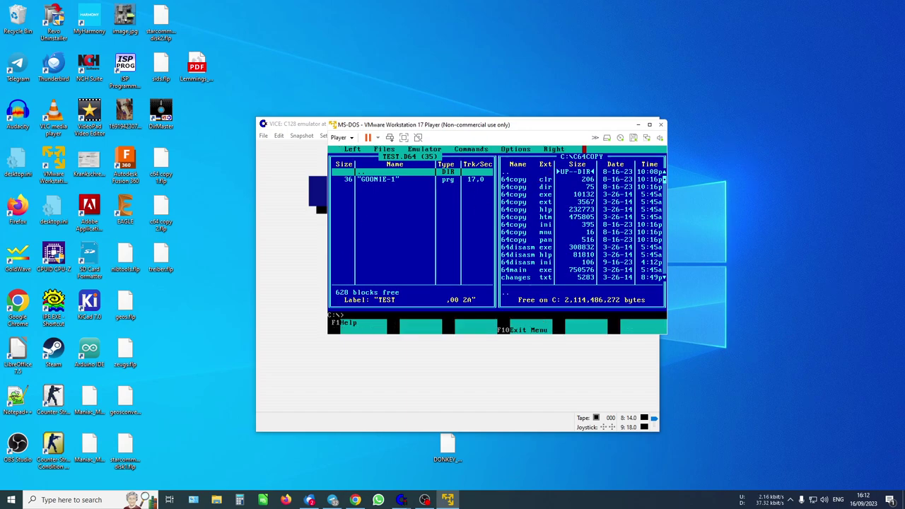
{"action": "left_click", "coordinate": [555, 149]}
{"action": "left_click", "coordinate": [554, 277]}
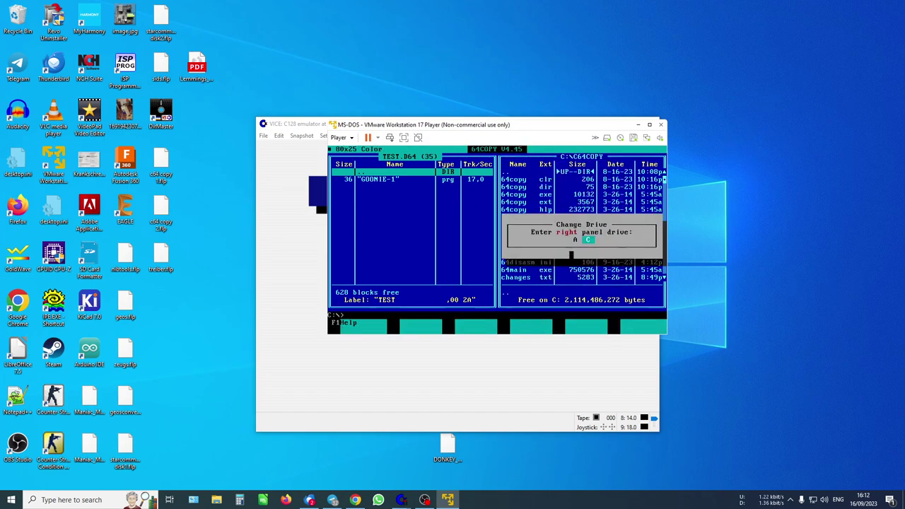
{"action": "left_click", "coordinate": [575, 239]}
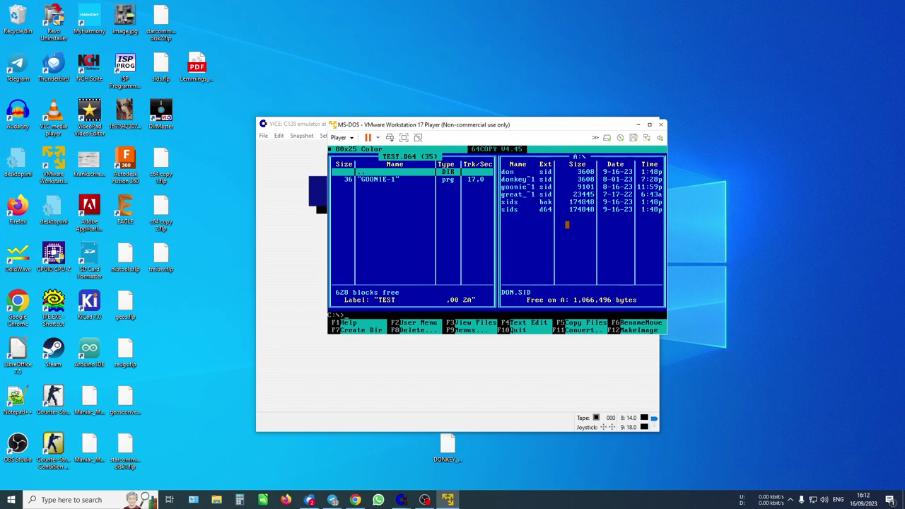
Select great_~1.sid on drive A and try a normal DOS copy to C:\GREAT_~1.SID.
{"action": "left_click", "coordinate": [543, 195]}
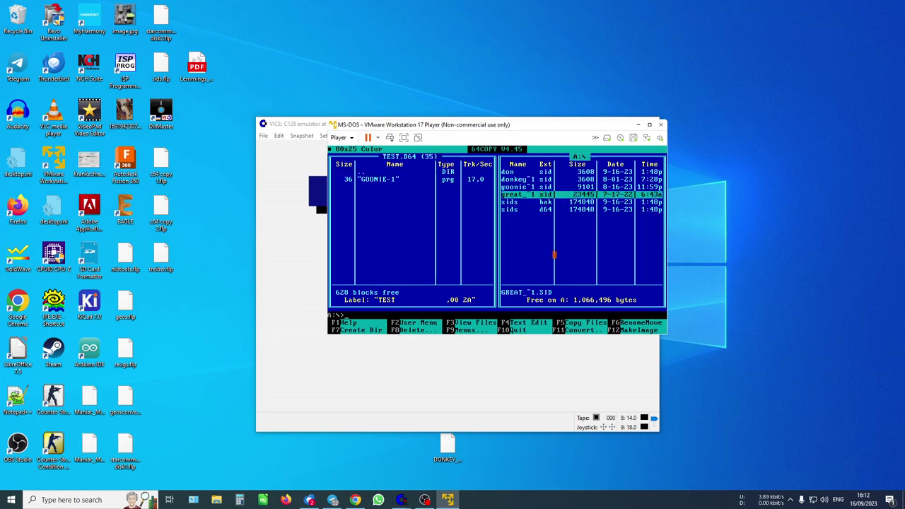
{"action": "left_click", "coordinate": [592, 323]}
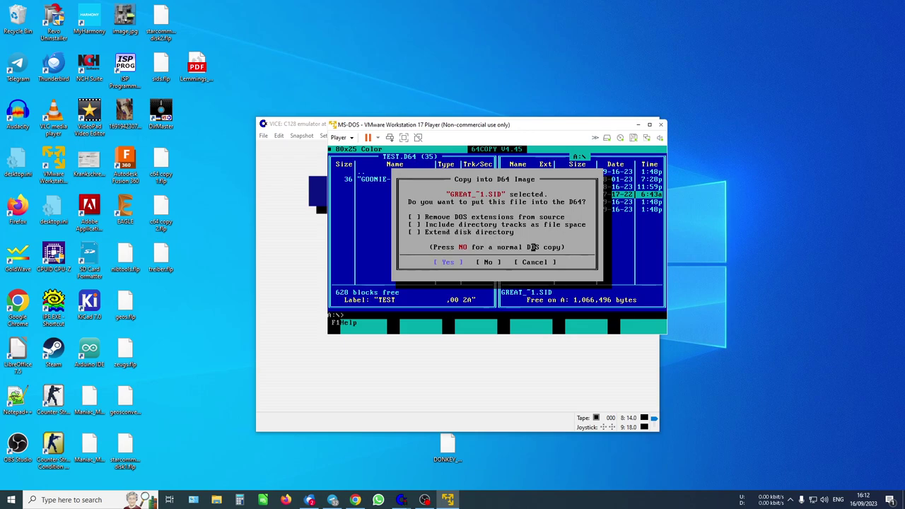
{"action": "left_click", "coordinate": [488, 261]}
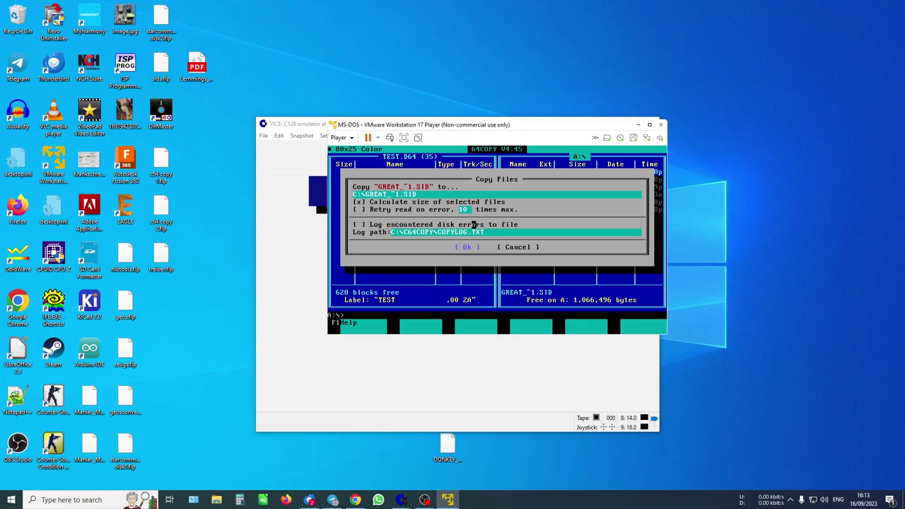
{"action": "left_click", "coordinate": [514, 247]}
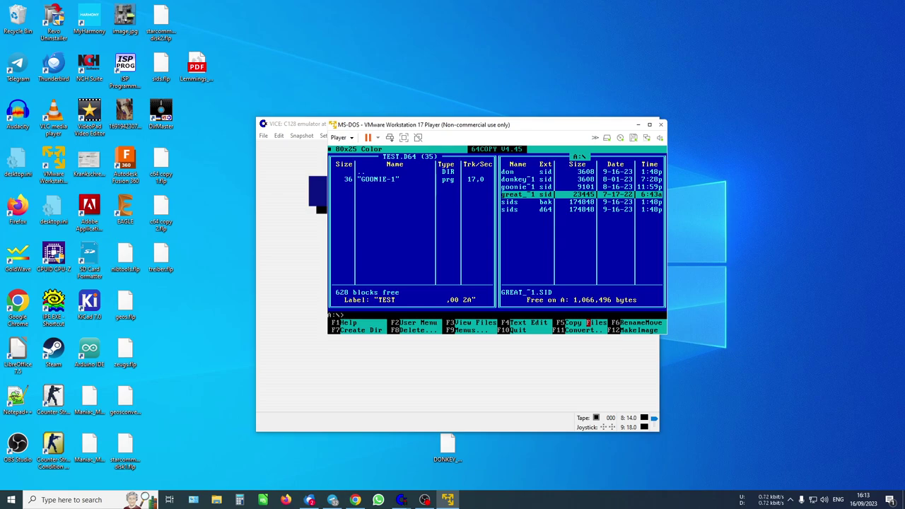
Examine the contents of great_~1.sid in the 64COPY text editor and close it.
{"action": "left_click", "coordinate": [544, 322]}
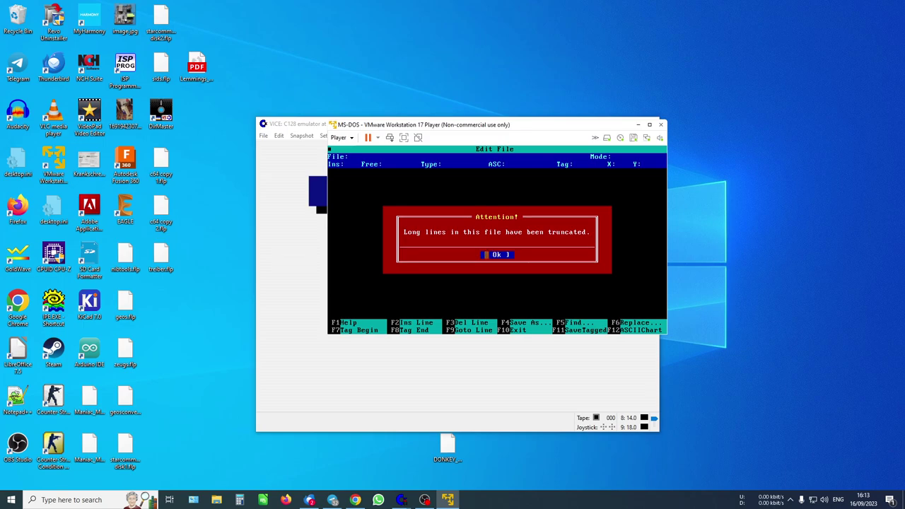
{"action": "left_click", "coordinate": [484, 255]}
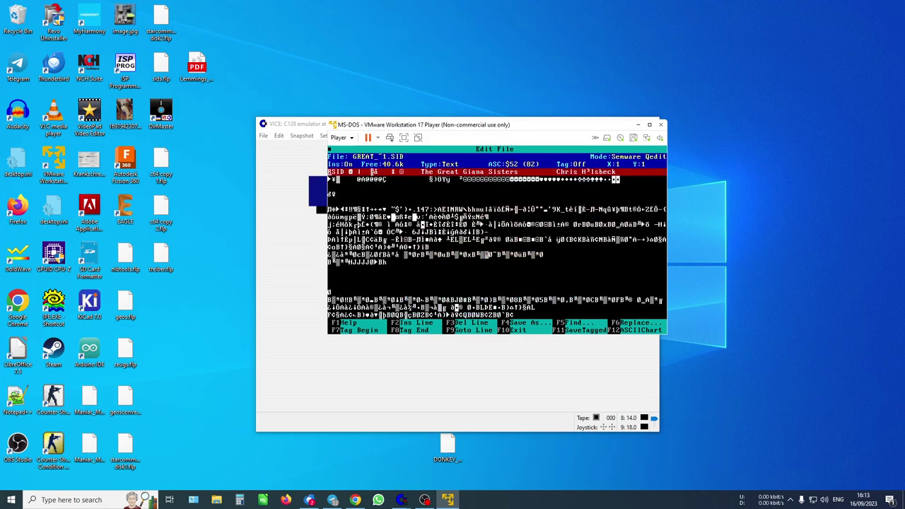
{"action": "key", "text": "Escape"}
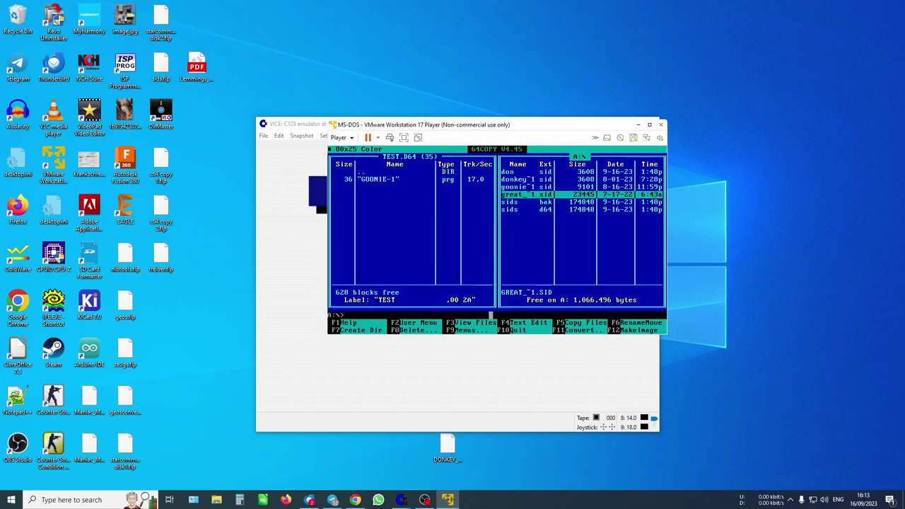
{"action": "key", "text": "F4"}
{"action": "key", "text": "Escape"}
{"action": "left_click", "coordinate": [464, 329]}
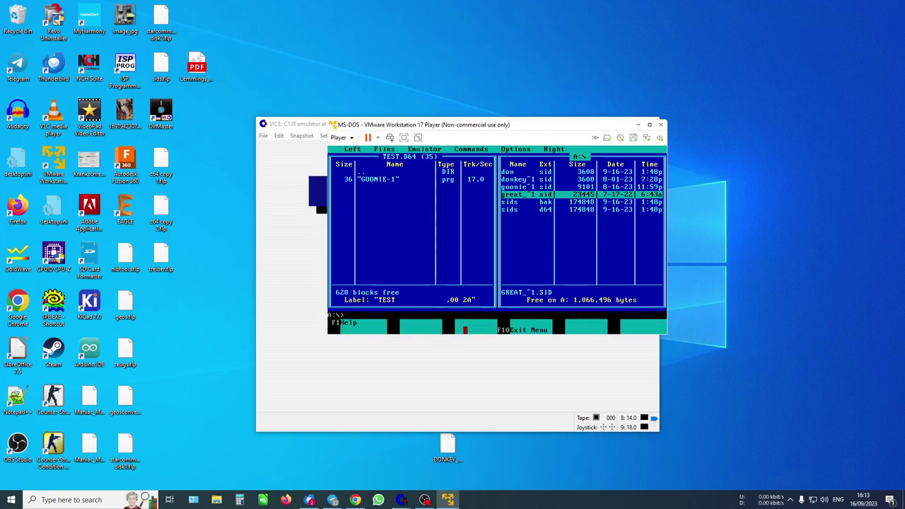
{"action": "key", "text": "Escape"}
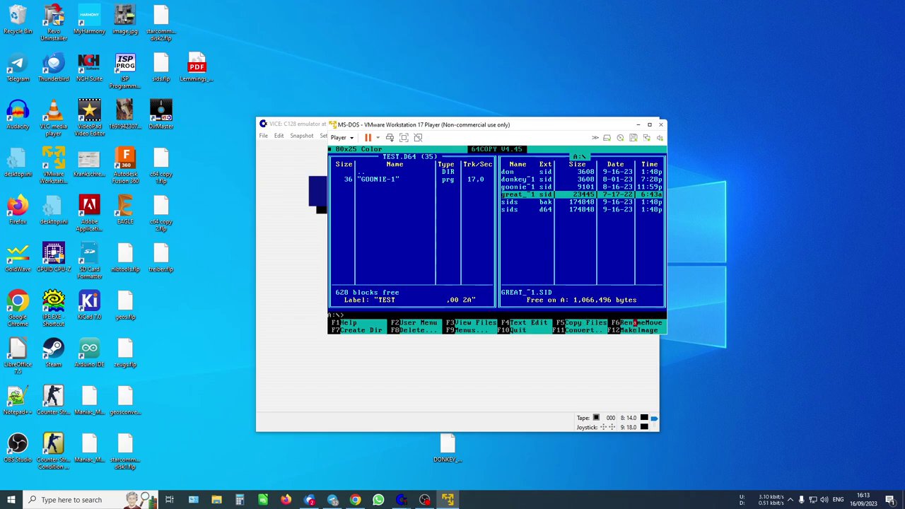
{"action": "left_click", "coordinate": [631, 329]}
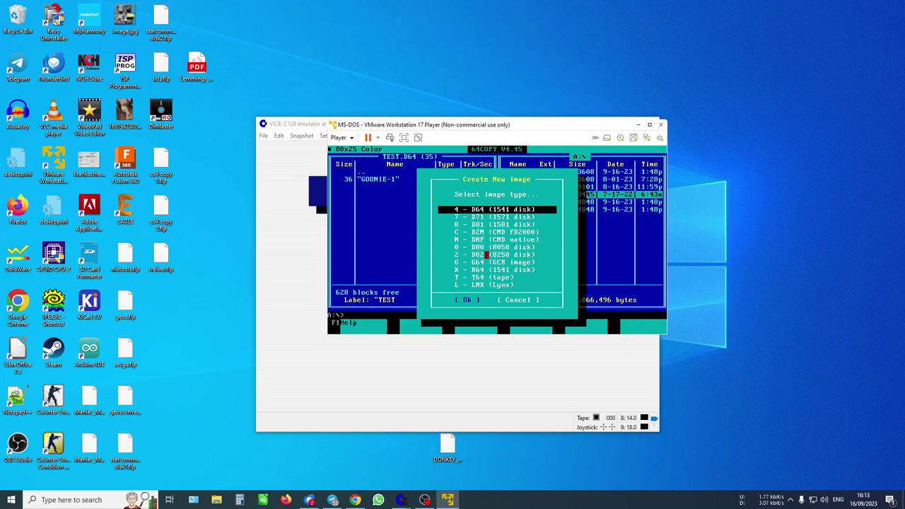
{"action": "left_click", "coordinate": [484, 299]}
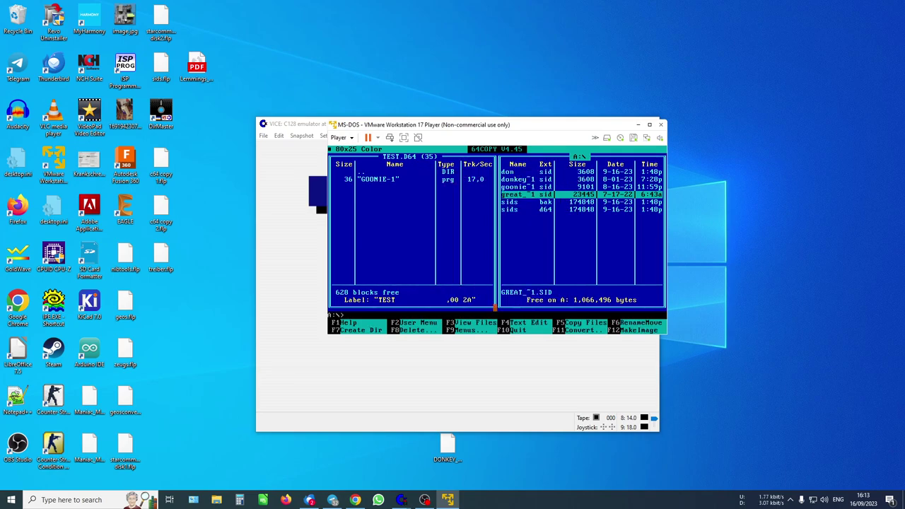
Copy great_~1.sid from drive A into the test.d64 image, keeping its DOS extension, and make the image's panel active.
{"action": "left_click", "coordinate": [571, 322]}
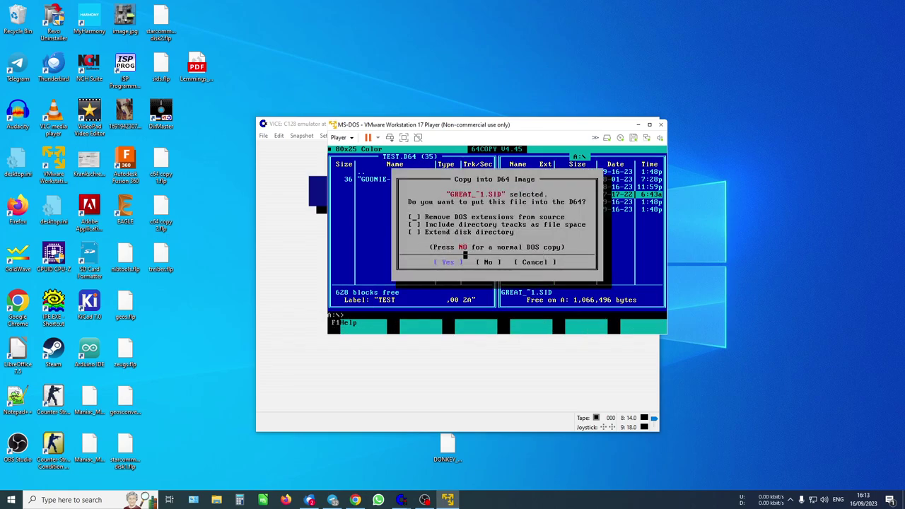
{"action": "left_click", "coordinate": [452, 262]}
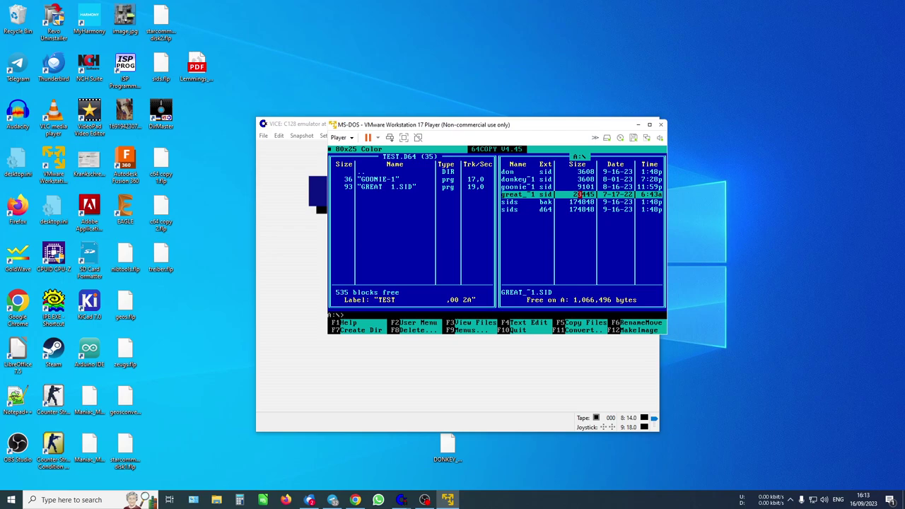
{"action": "key", "text": "Tab"}
Close the MS-DOS virtual machine and return to Power SID 128 in the C128 emulator.
{"action": "left_click", "coordinate": [660, 125]}
{"action": "left_click", "coordinate": [475, 257]}
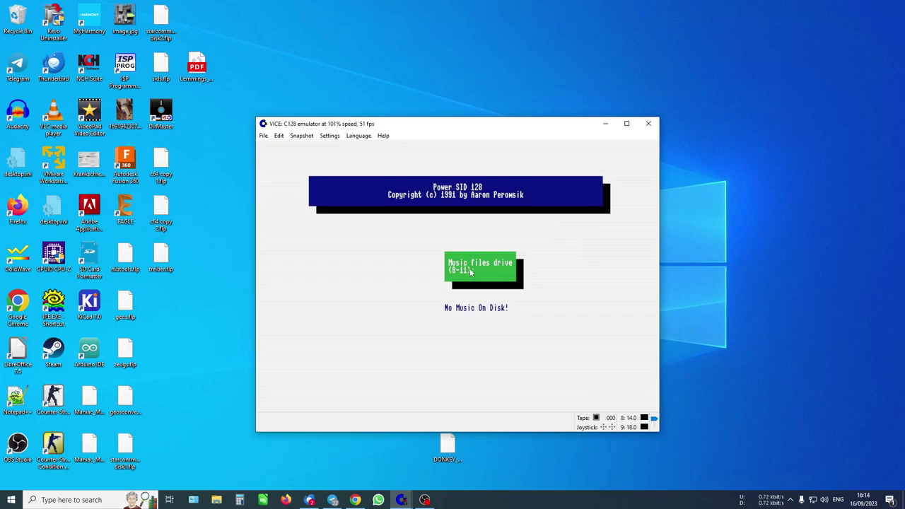
Hard-reset the emulated C128 and attach DONKEY_KONG.SID.d64 from the Desktop to drive 8.
{"action": "left_click", "coordinate": [263, 138]}
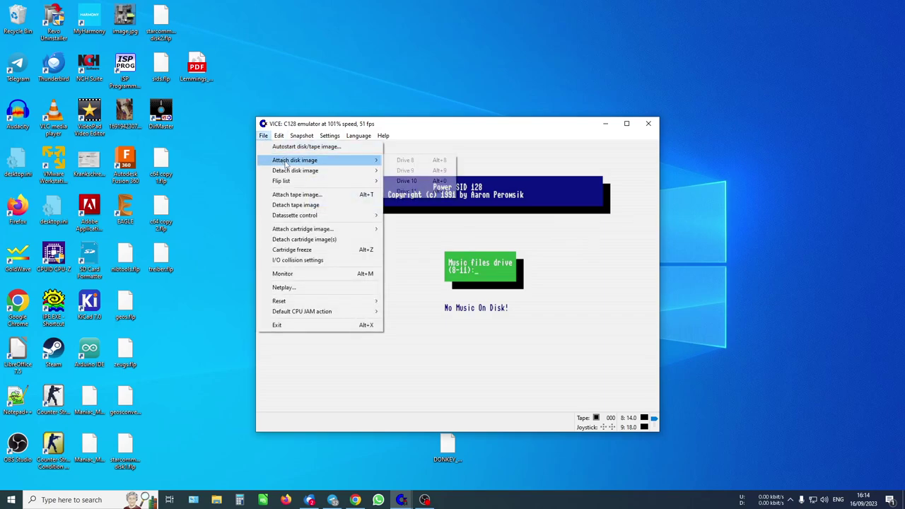
{"action": "mouse_move", "coordinate": [325, 301]}
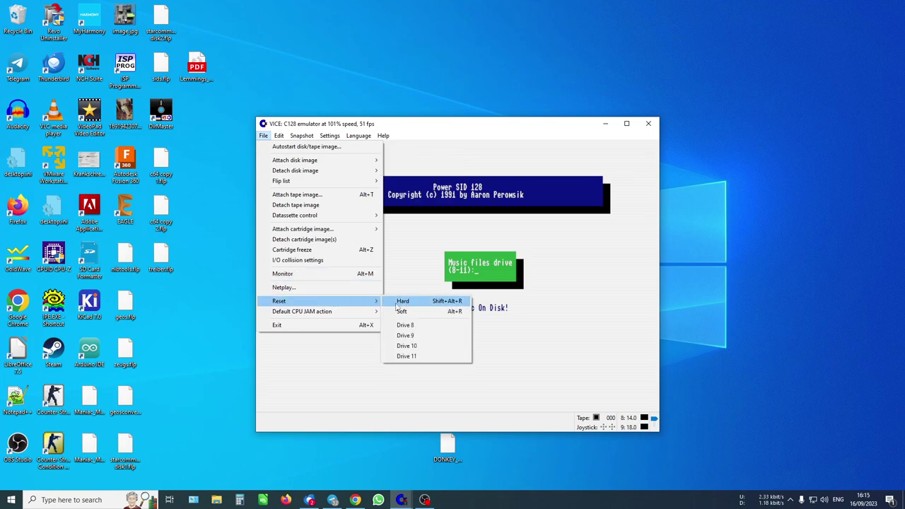
{"action": "left_click", "coordinate": [395, 301]}
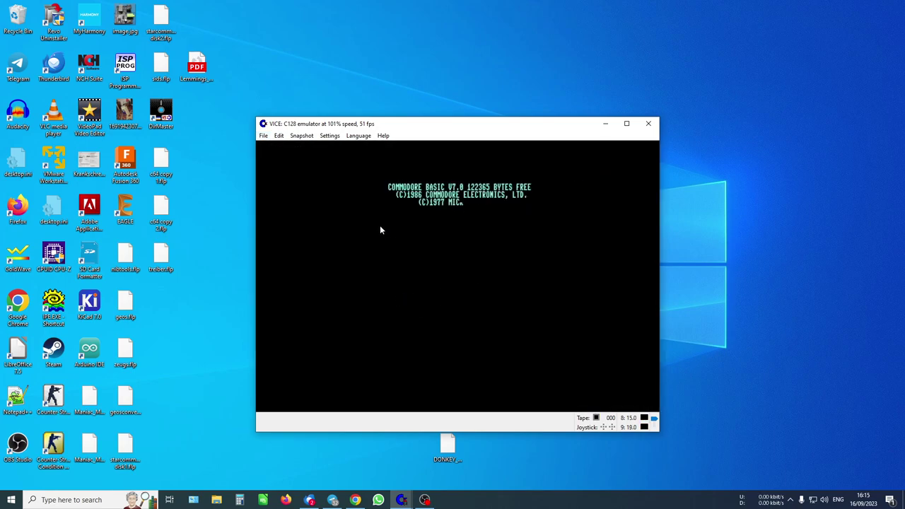
{"action": "left_click", "coordinate": [268, 140]}
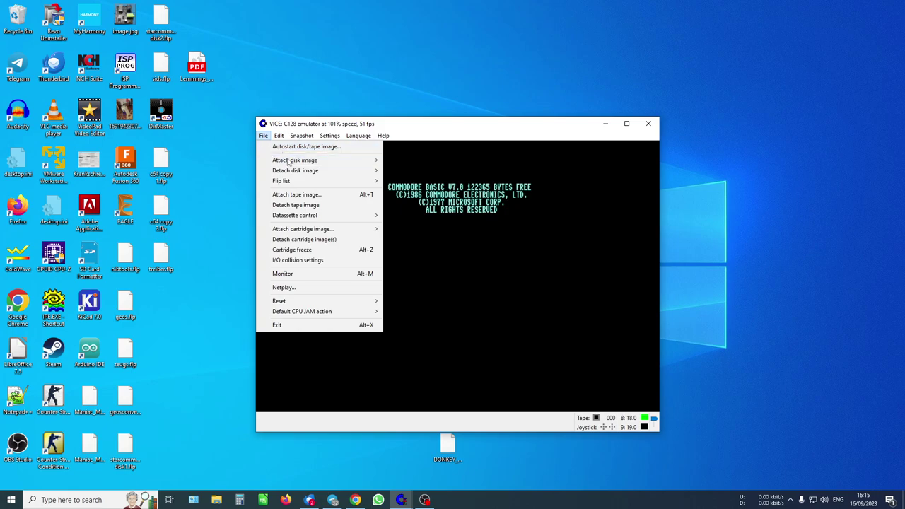
{"action": "mouse_move", "coordinate": [354, 160]}
{"action": "left_click", "coordinate": [399, 160]}
{"action": "left_click", "coordinate": [341, 217]}
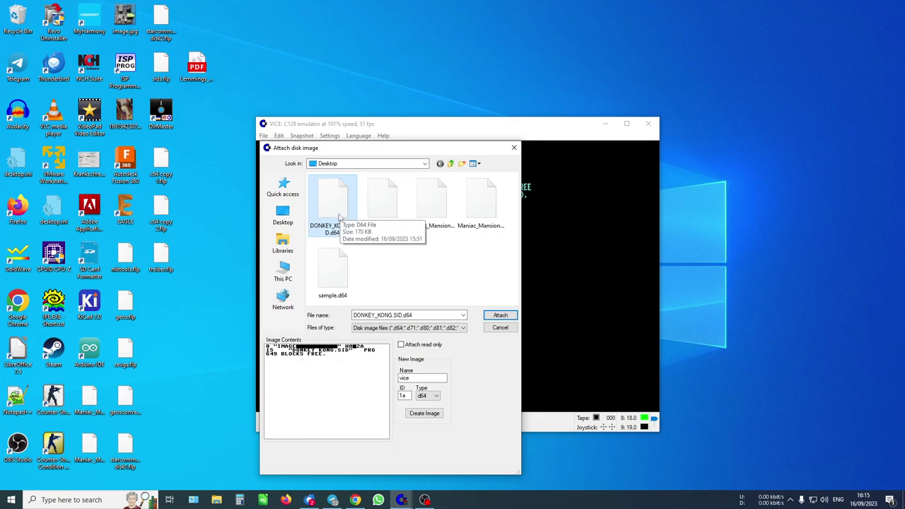
{"action": "double_click", "coordinate": [338, 219]}
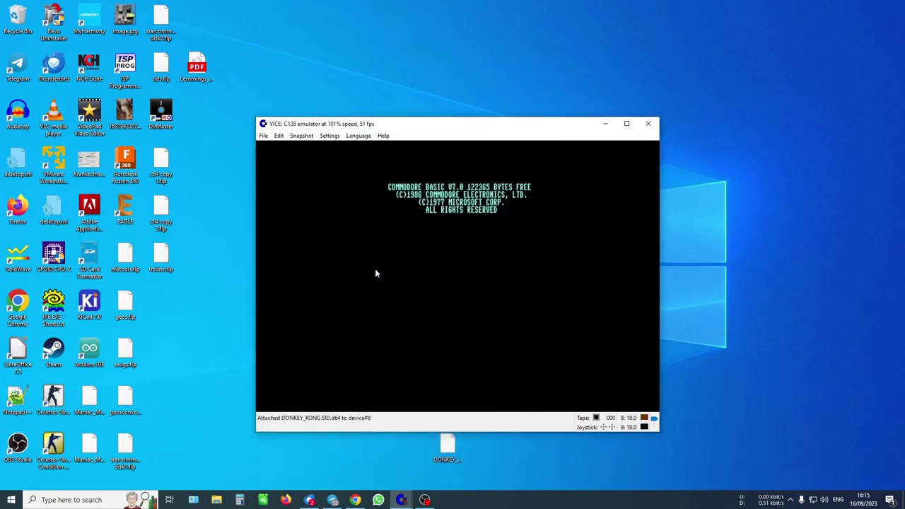
Load the directory of the disk in drive 8 with LOAD"$",8 and list it.
{"action": "type", "text": "LOAD\""}
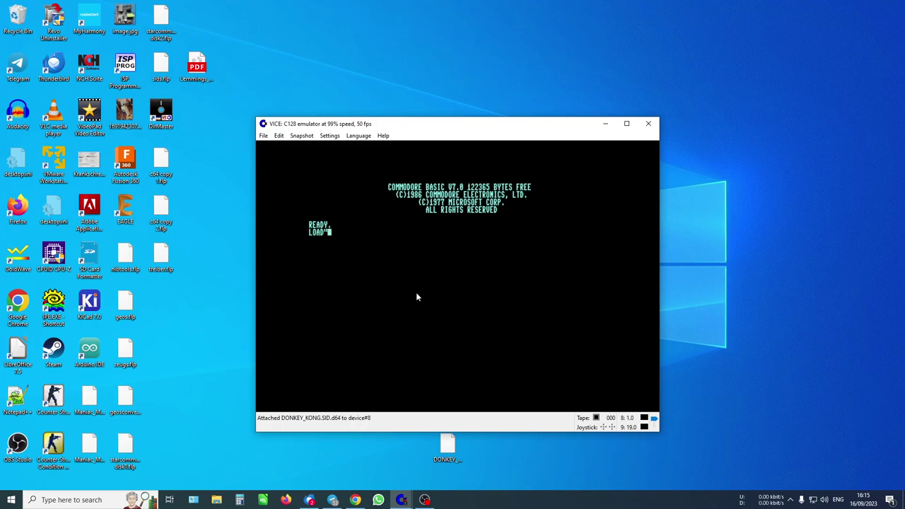
{"action": "type", "text": "$\""}
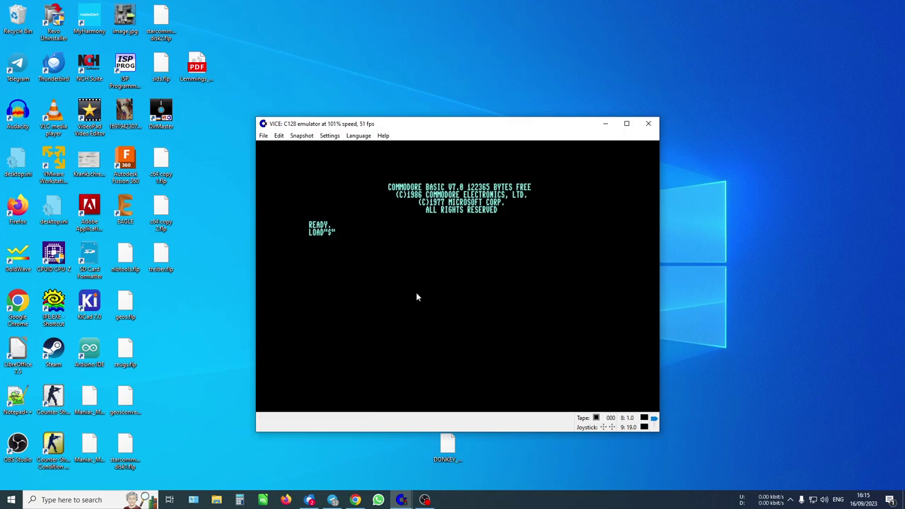
{"action": "type", "text": ",8"}
{"action": "key", "text": "Return"}
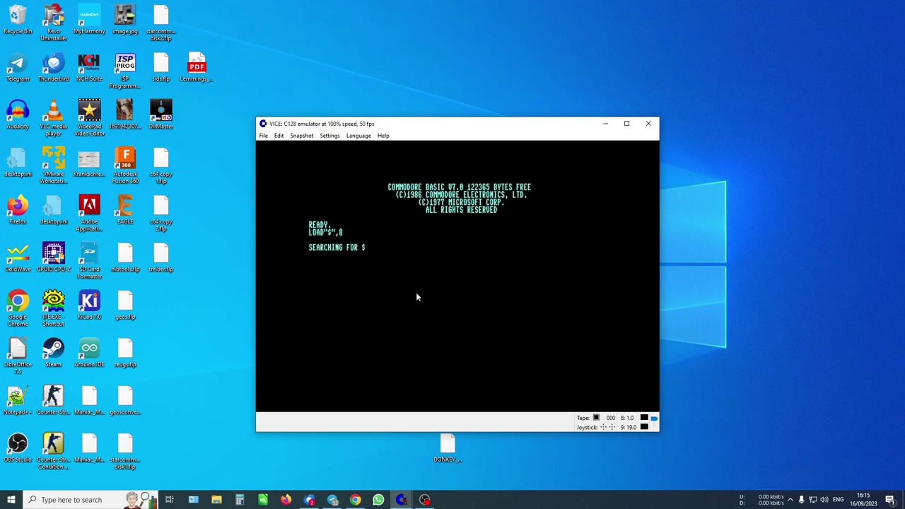
{"action": "type", "text": "list"}
{"action": "key", "text": "Return"}
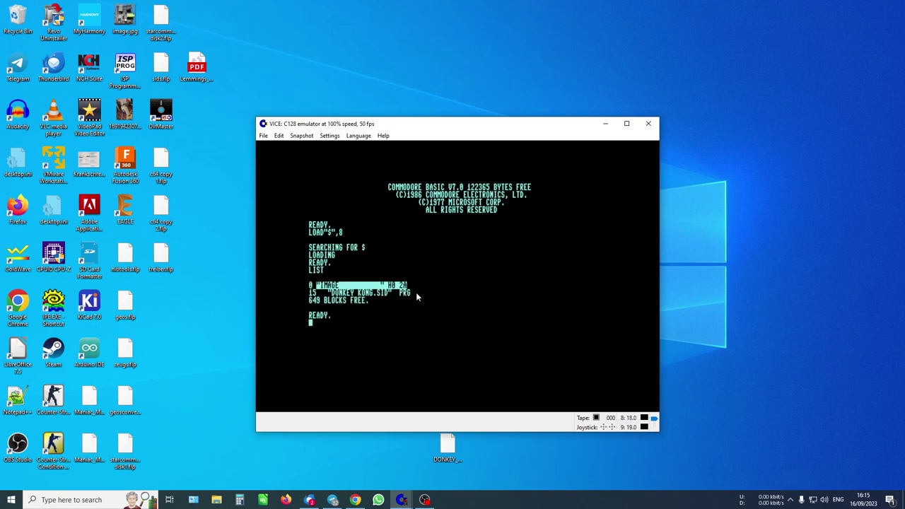
Turn the directory entry into LOAD "DONKEY KONG.SID",8 to load the file, and try to run it.
{"action": "key", "text": "Up"}
{"action": "key", "text": "Up"}
{"action": "key", "text": "Up"}
{"action": "key", "text": "Up"}
{"action": "type", "text": "load,8"}
{"action": "key", "text": "Return"}
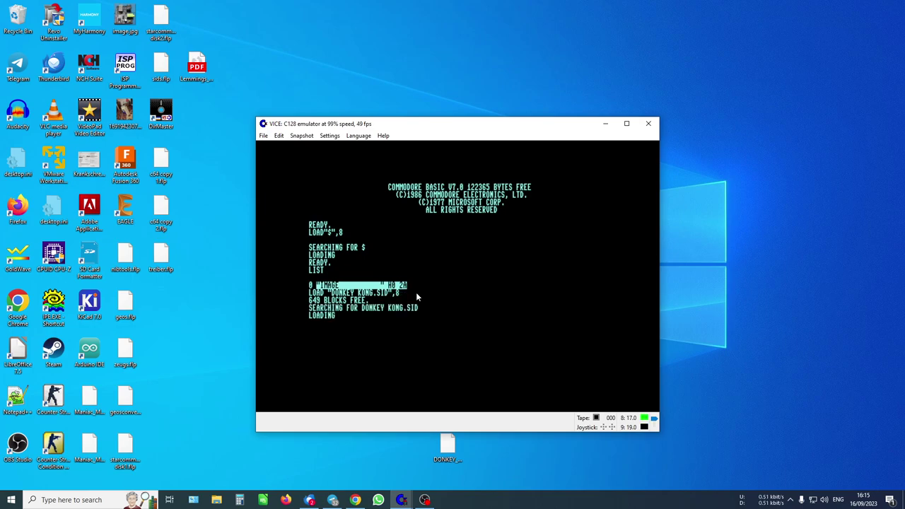
{"action": "type", "text": "RUN"}
{"action": "key", "text": "Return"}
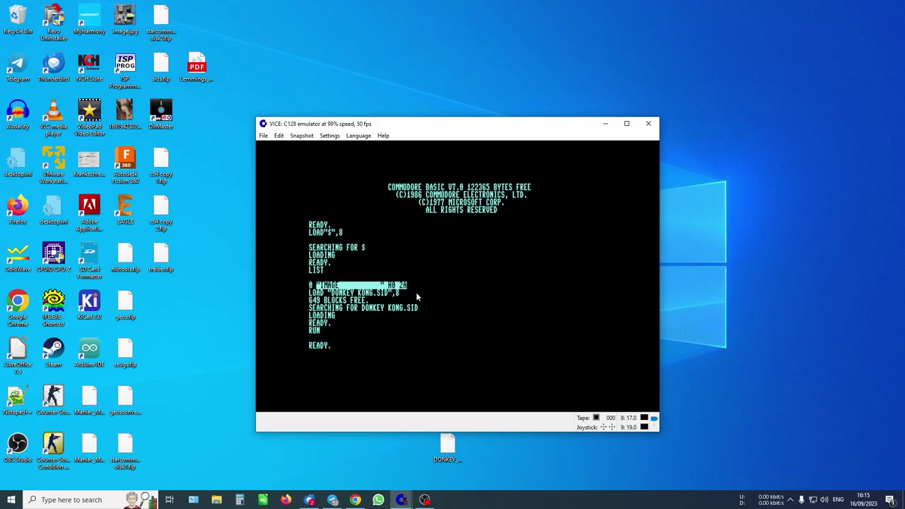